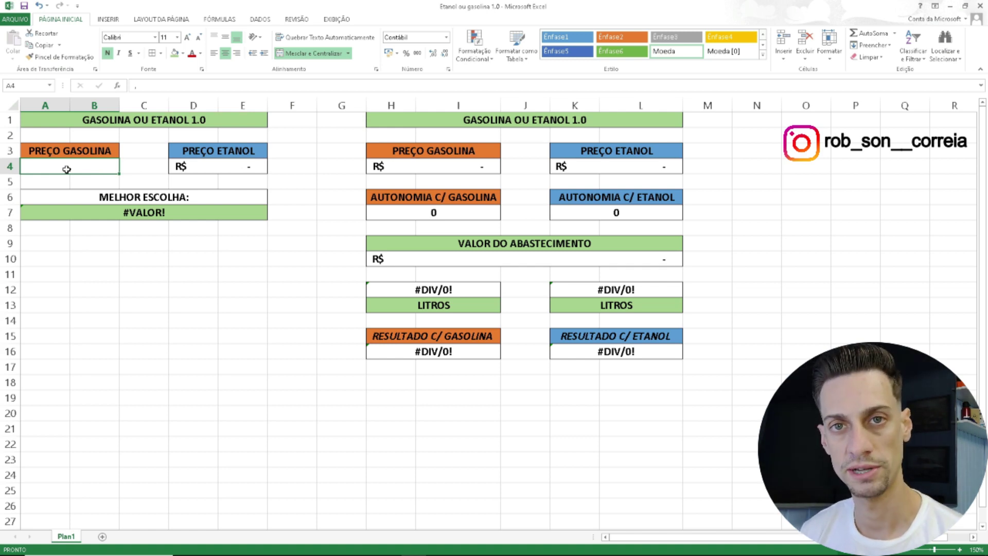
- Enter 5,89 as the gasoline price and 4,09 as ethanol, then view the A7 =SE formula
text(5)
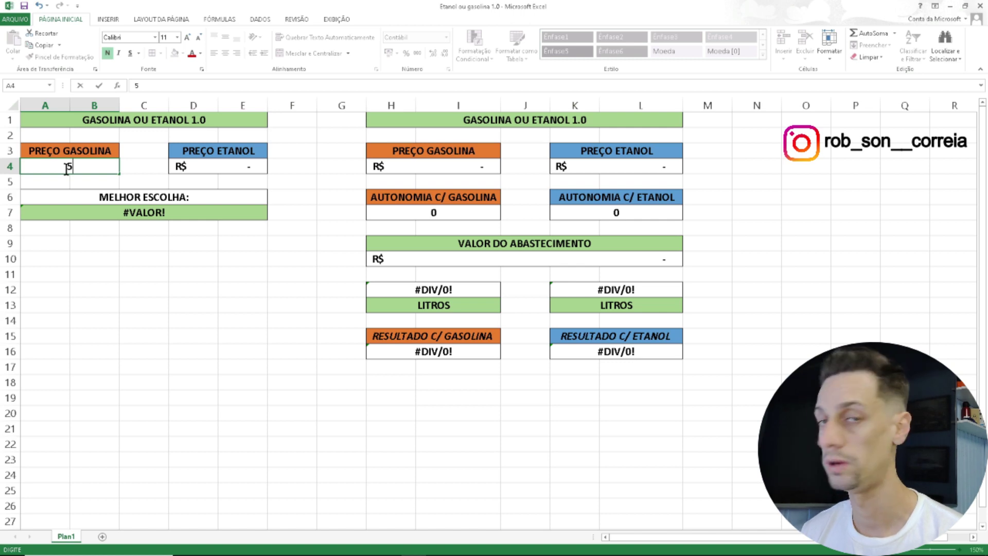
text(,89)
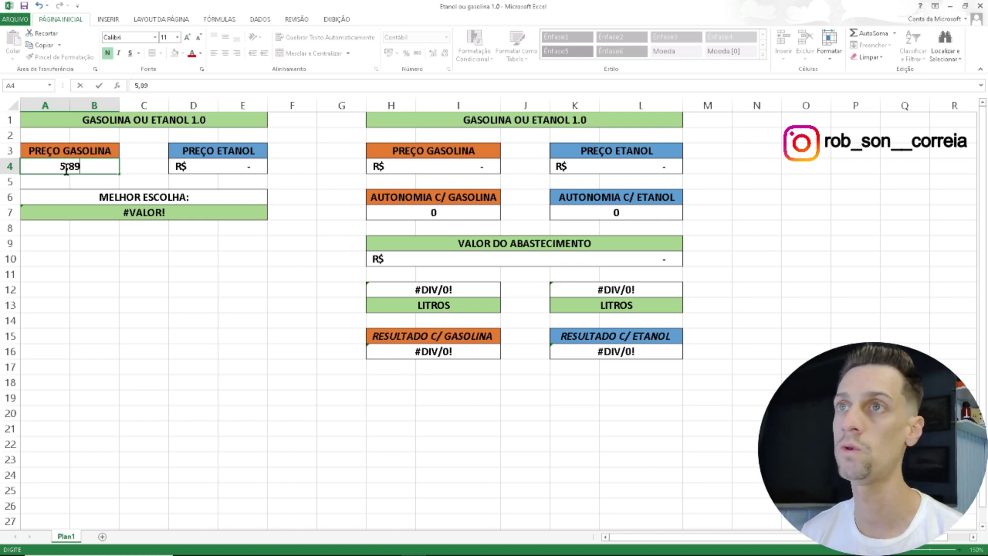
click(199, 170)
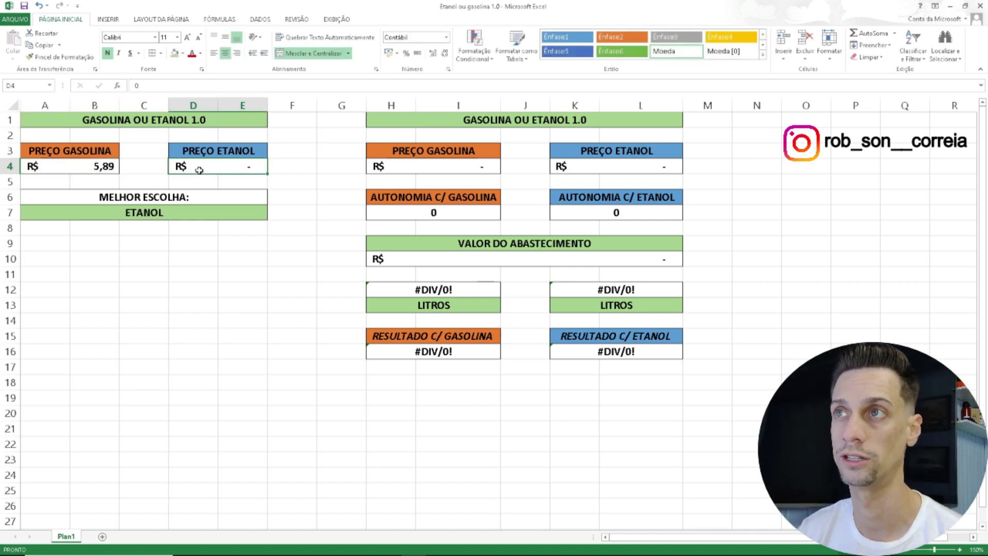
text(4,09)
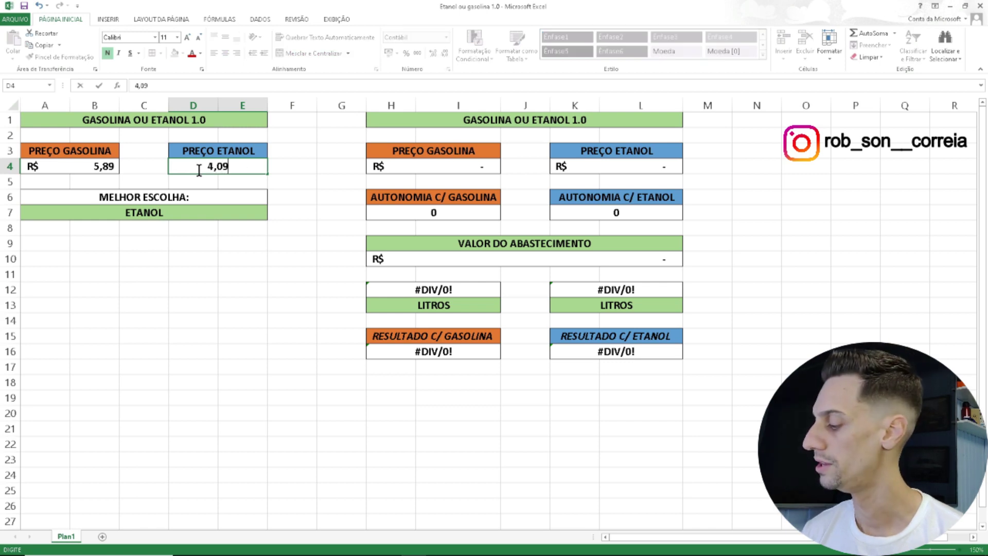
key(Return)
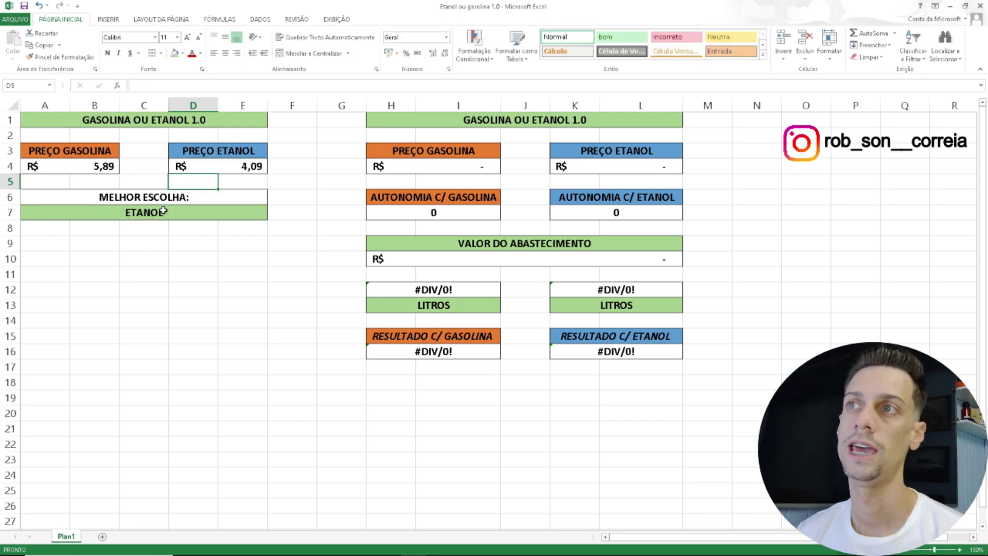
click(163, 211)
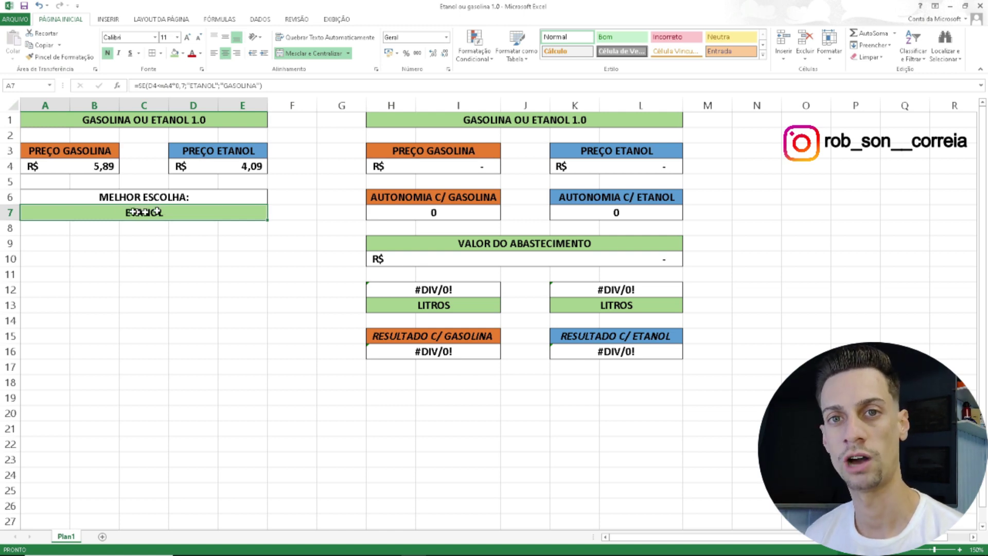
- Review the ethanol price cell and the best-choice formula in A7
click(82, 170)
click(201, 166)
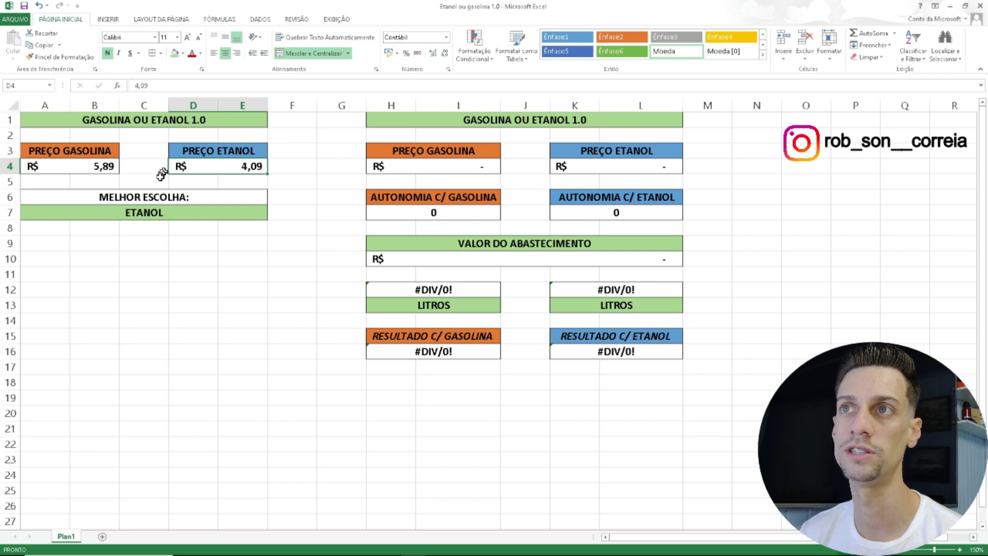
click(160, 209)
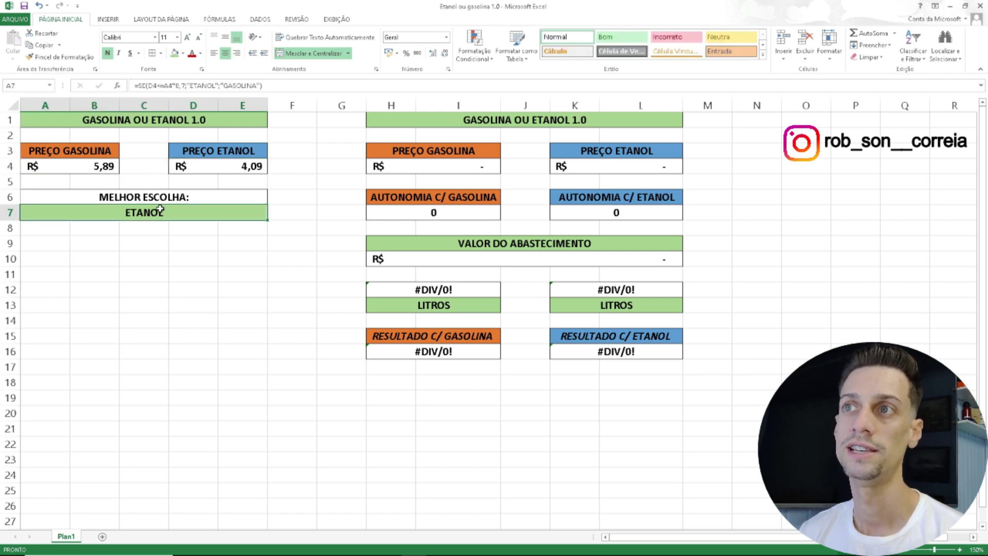
- Change the gasoline price in A4 to 5,00 and confirm A7 now reads GASOLINA
click(103, 165)
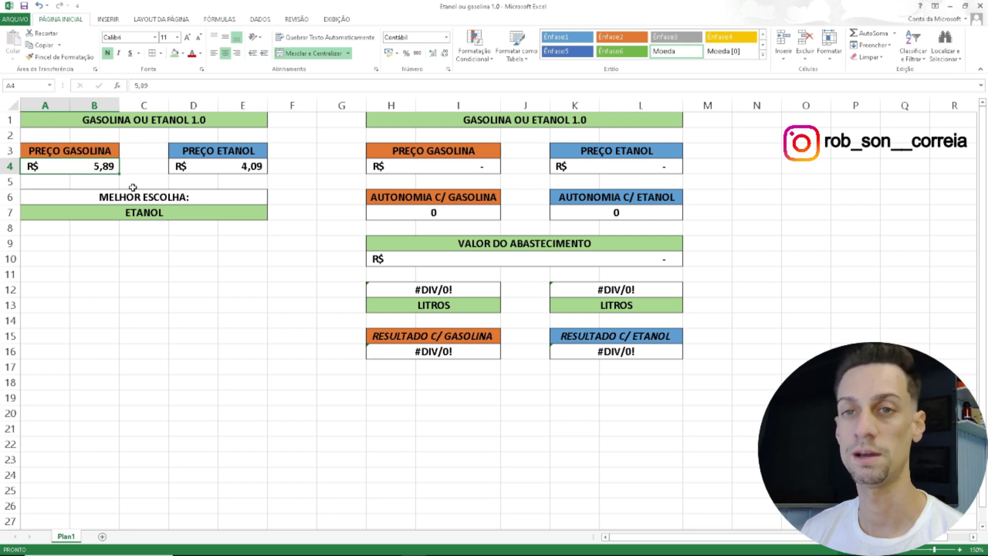
text(5,00)
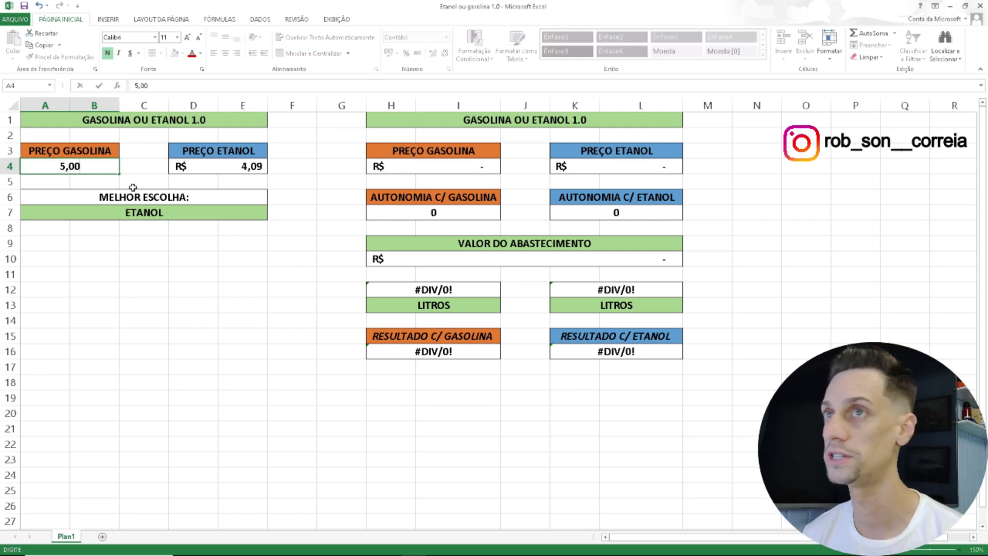
key(Return)
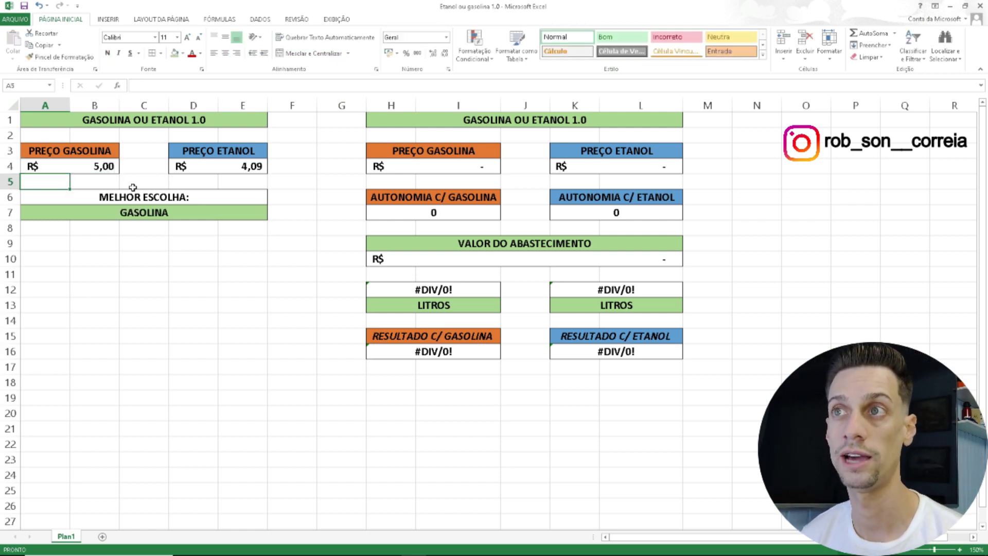
click(146, 212)
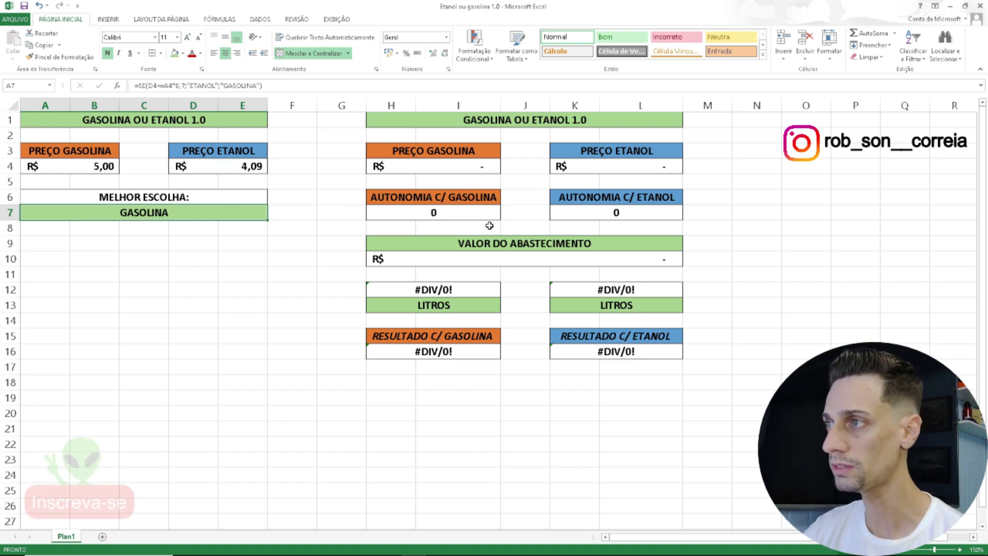
- Enter 5,89 gasoline in H4 and 4,09 ethanol in K4 in the second comparison block
click(497, 122)
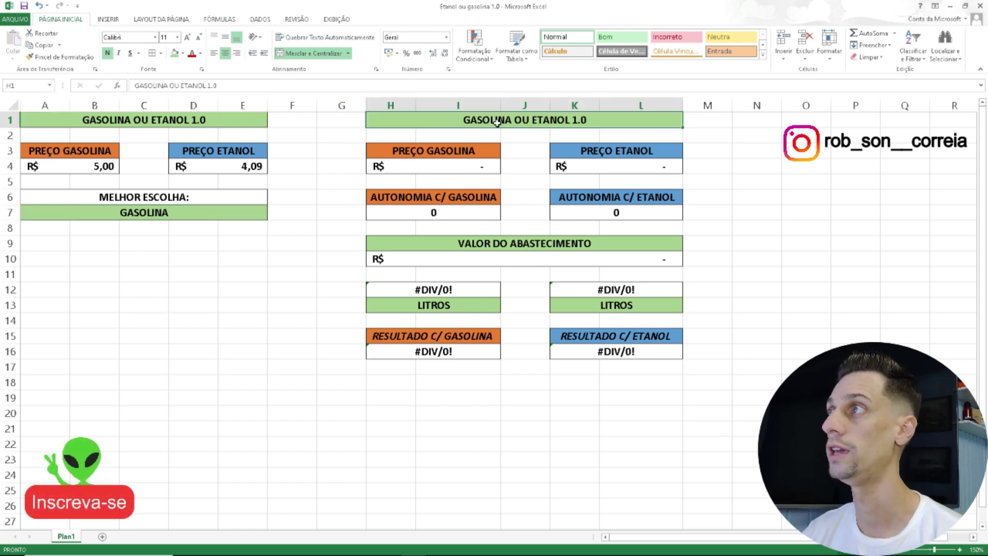
click(452, 165)
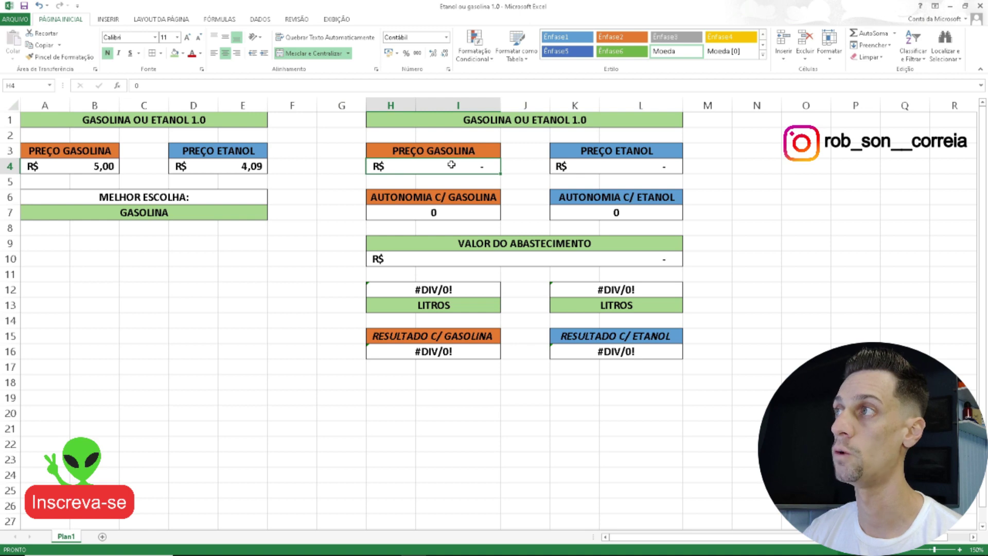
text(5,8)
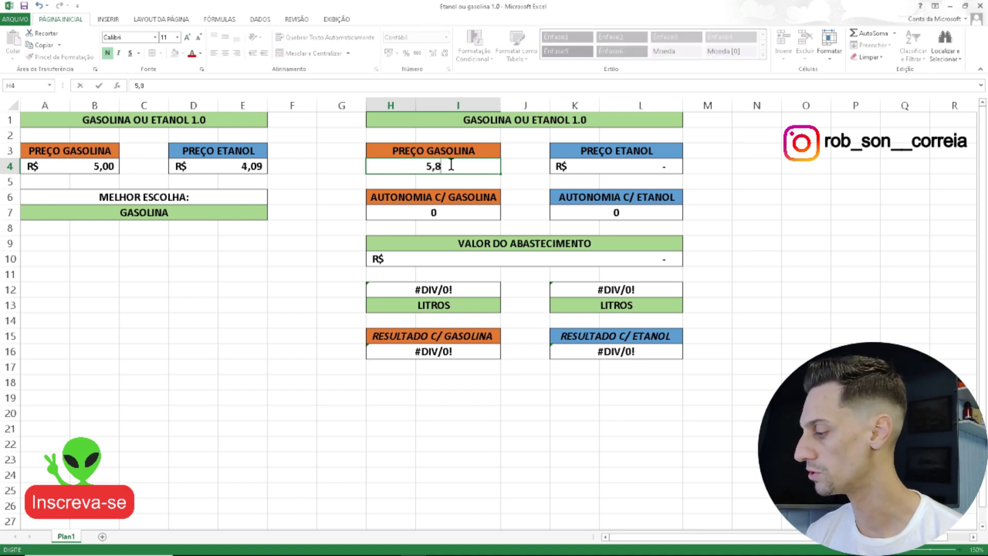
text(9)
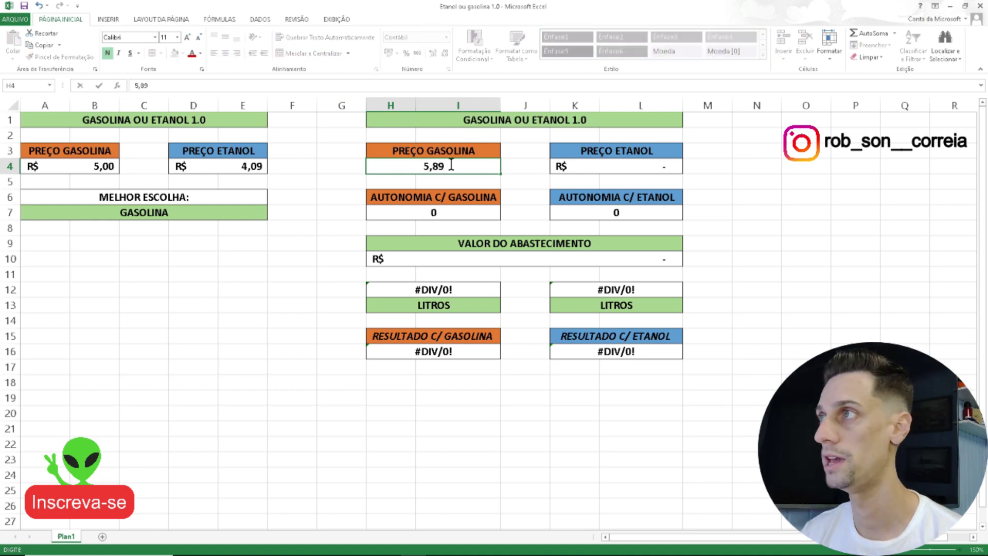
click(621, 169)
double_click(621, 169)
text(4,0)
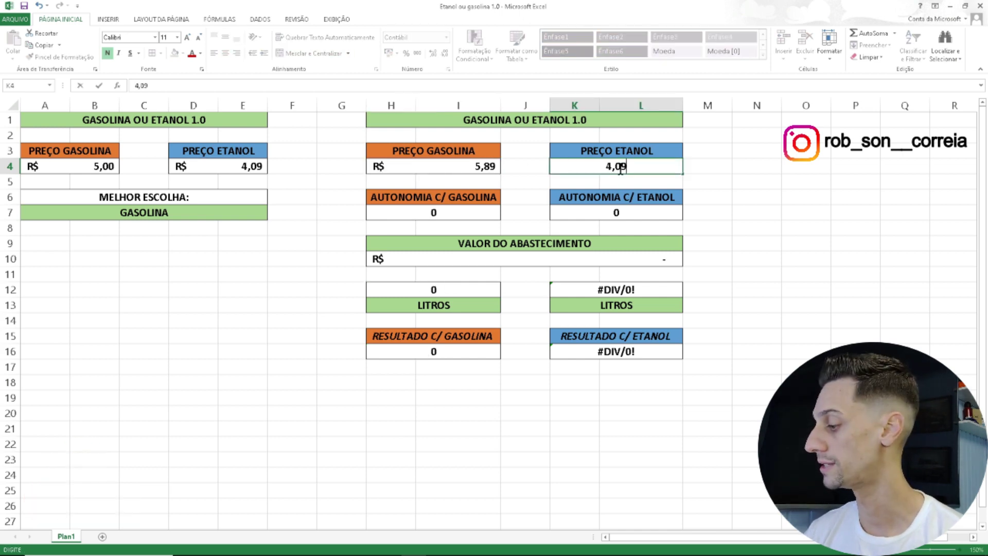
text(9)
click(483, 201)
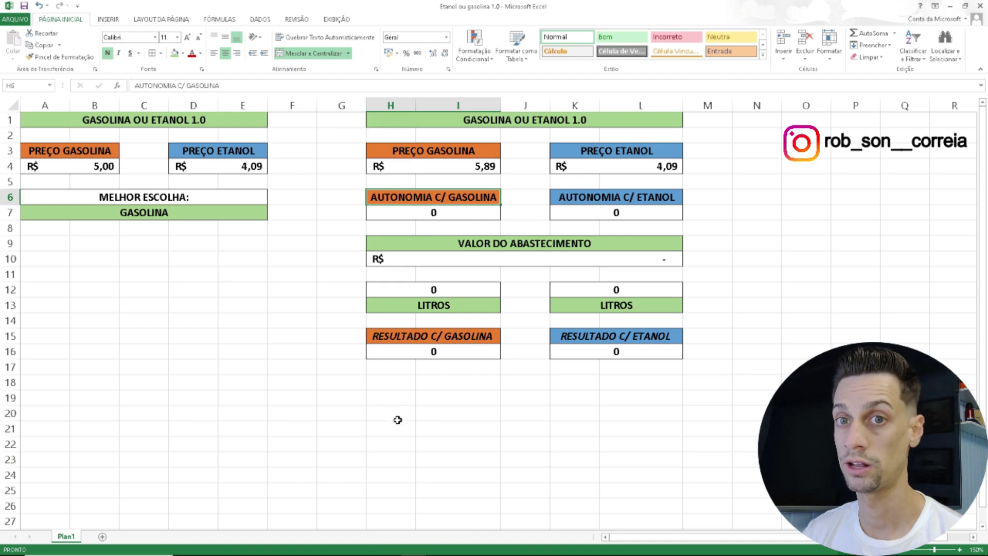
- Compute 5,89 − 4,09 = 1,8 in Windows Calculator, then minimise it back to the sheet
click(351, 547)
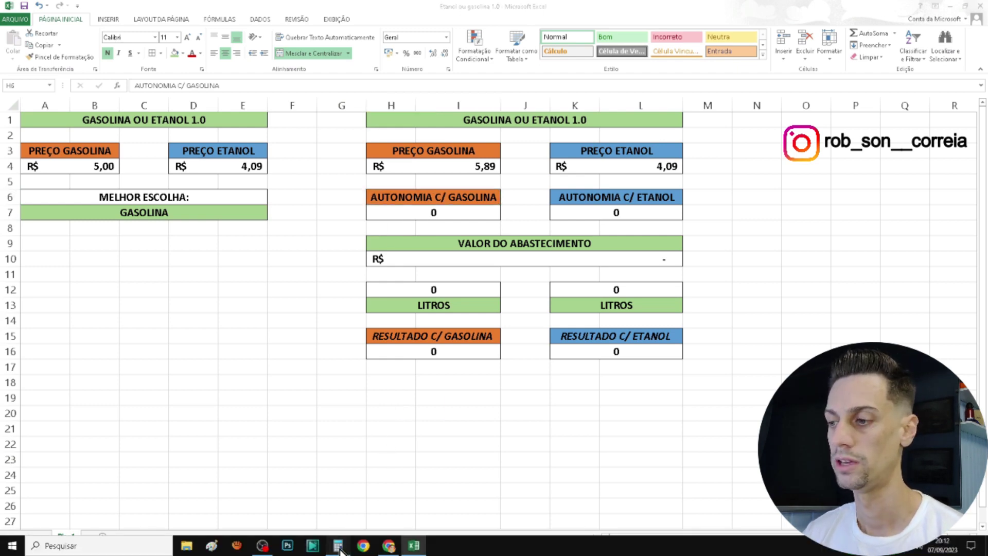
drag(352, 155, 441, 204)
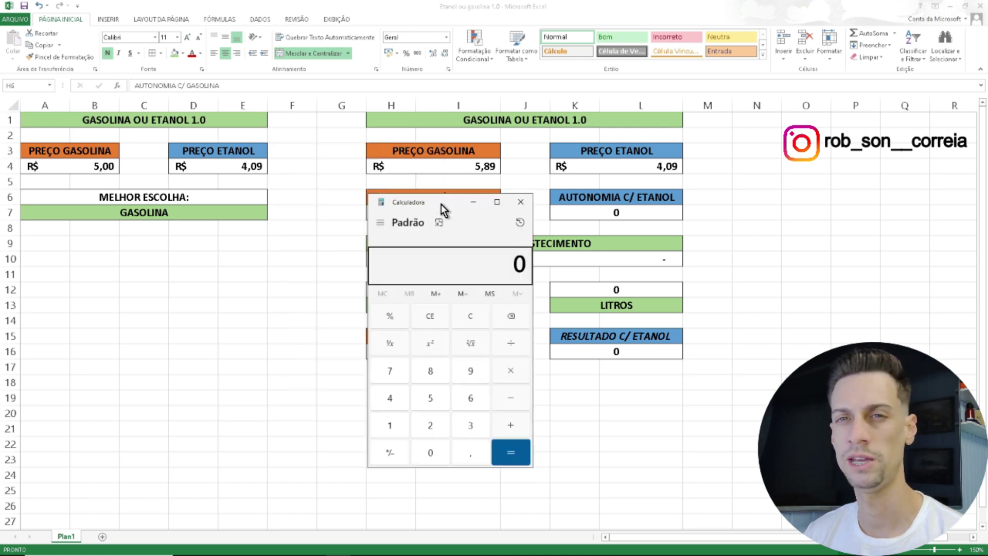
text(5,89 - 4)
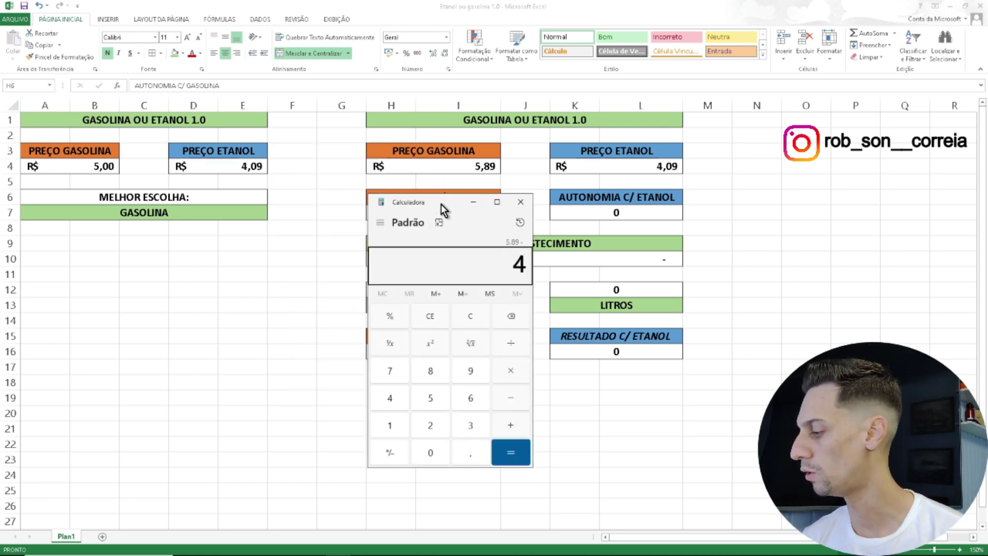
text(,09)
key(Return)
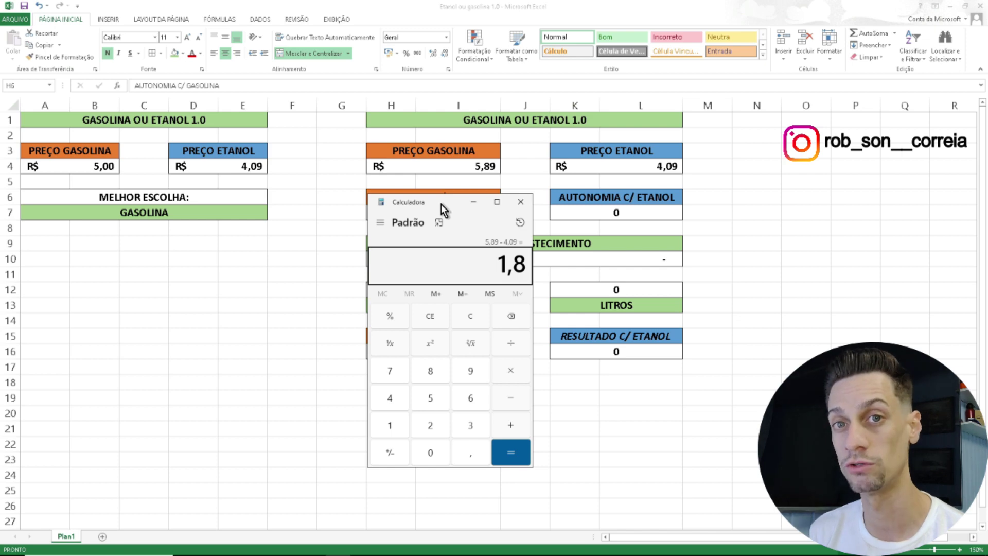
click(472, 204)
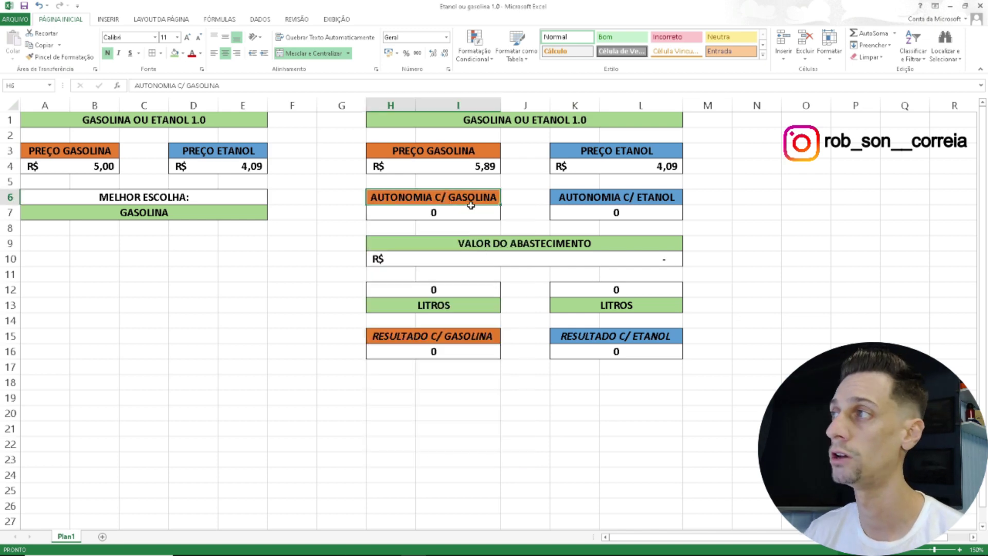
click(474, 170)
click(601, 167)
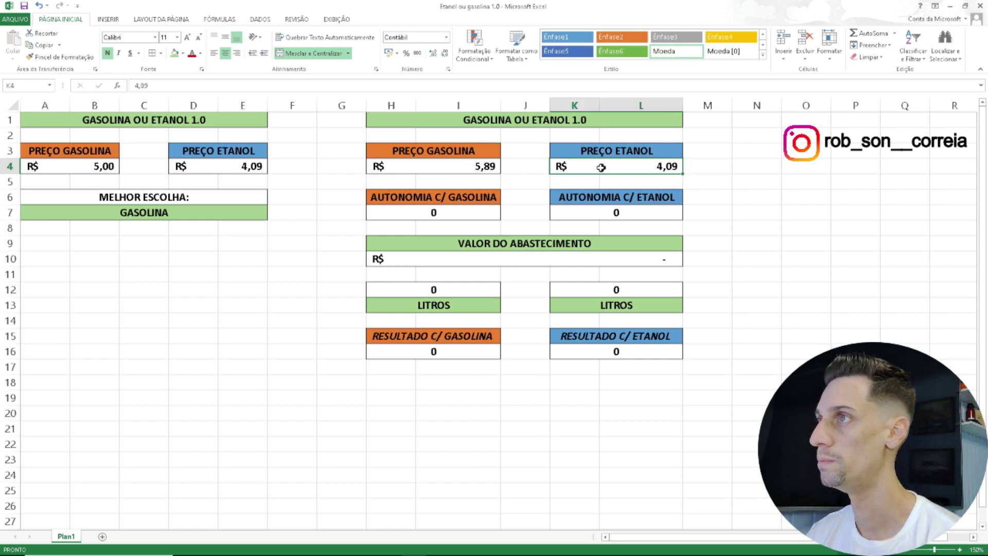
click(469, 212)
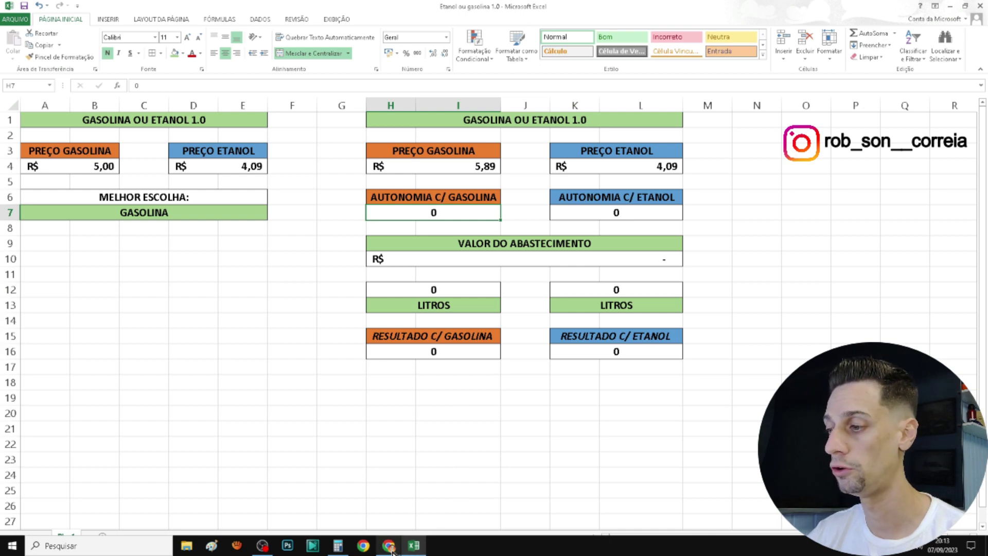
click(388, 545)
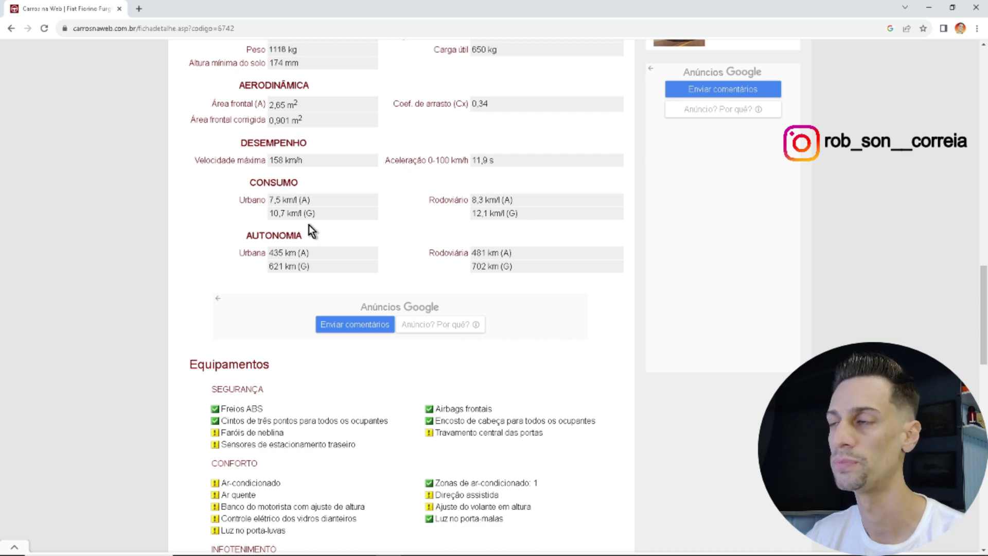
click(412, 548)
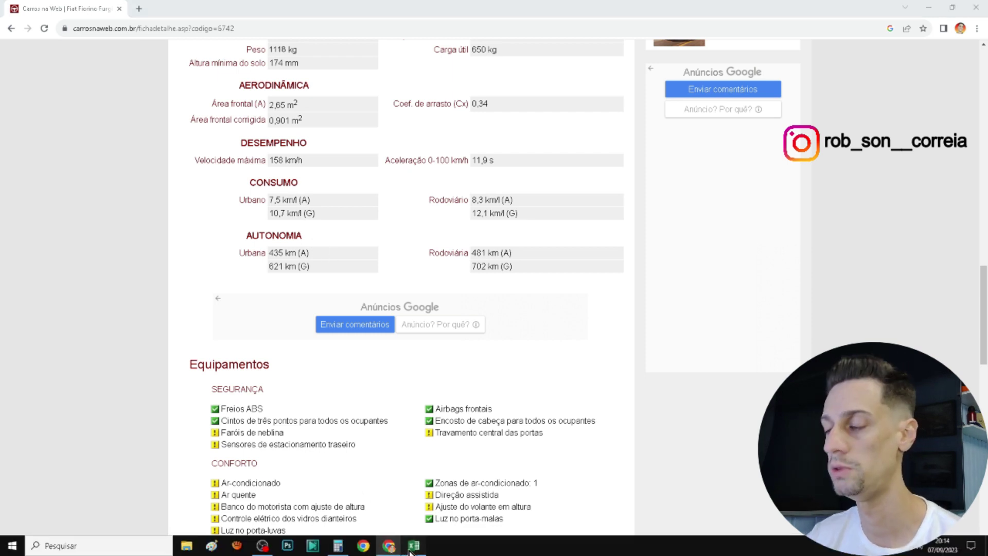
- Enter autonomy 7,5 ethanol in K7 and 10,7 gasoline in H7, then type 10 in H10
click(589, 216)
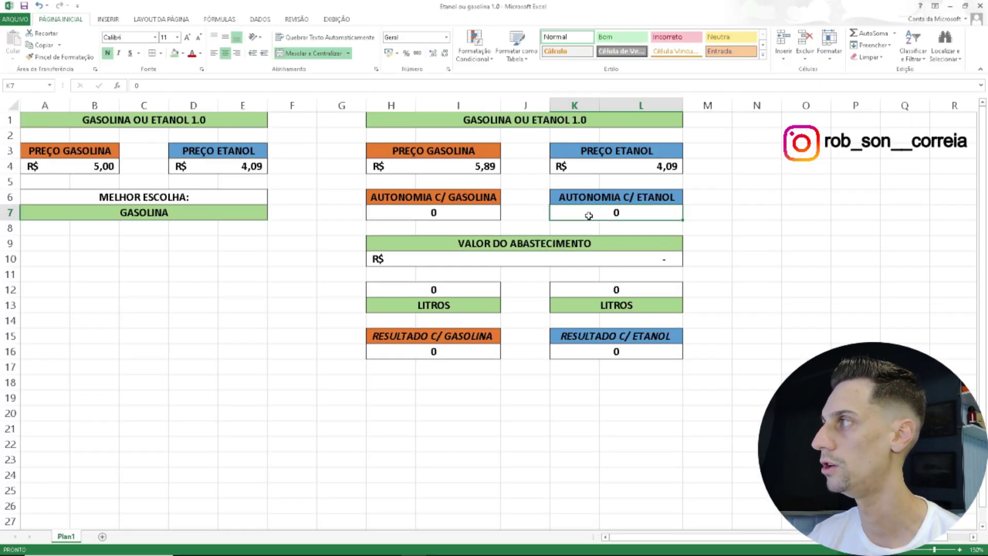
text(7,5)
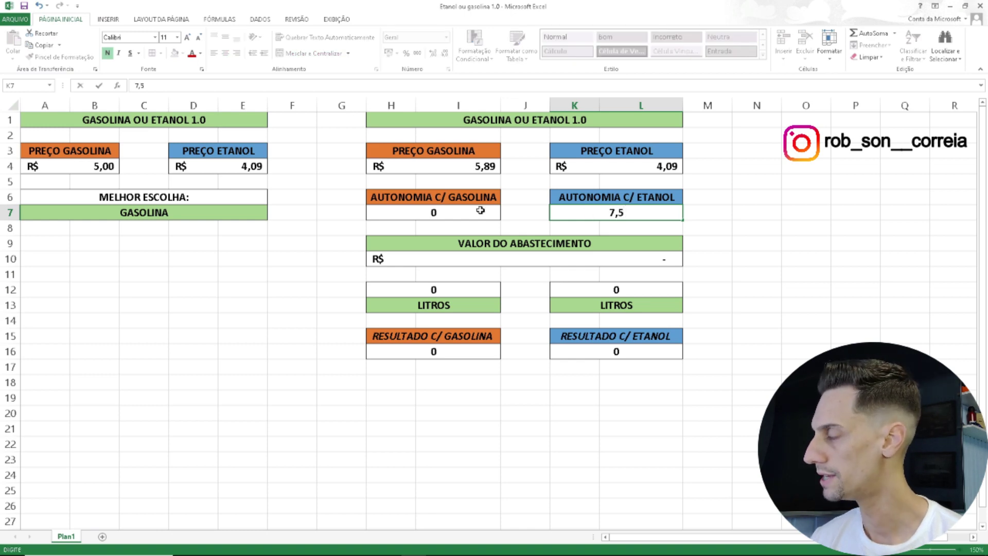
click(480, 210)
click(390, 546)
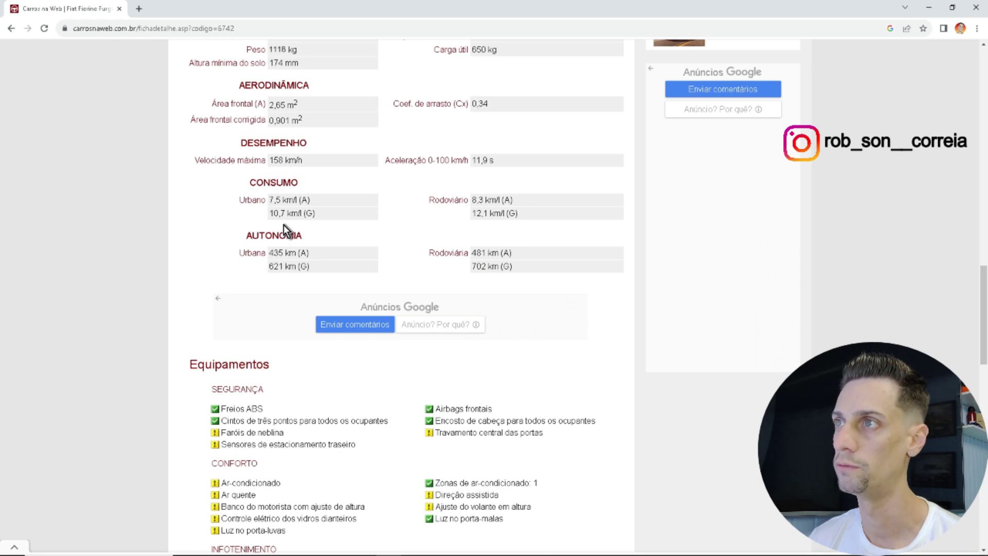
click(415, 546)
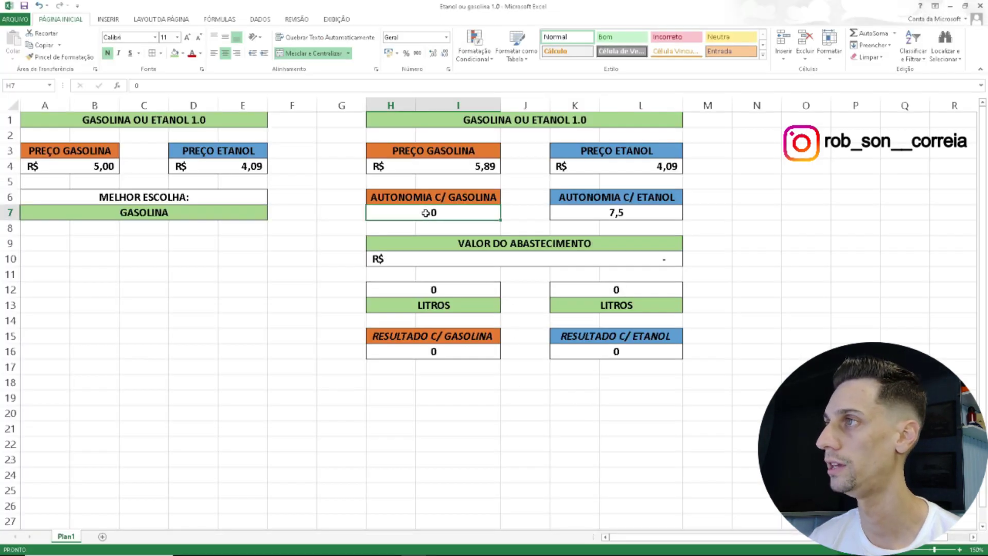
text(10,7)
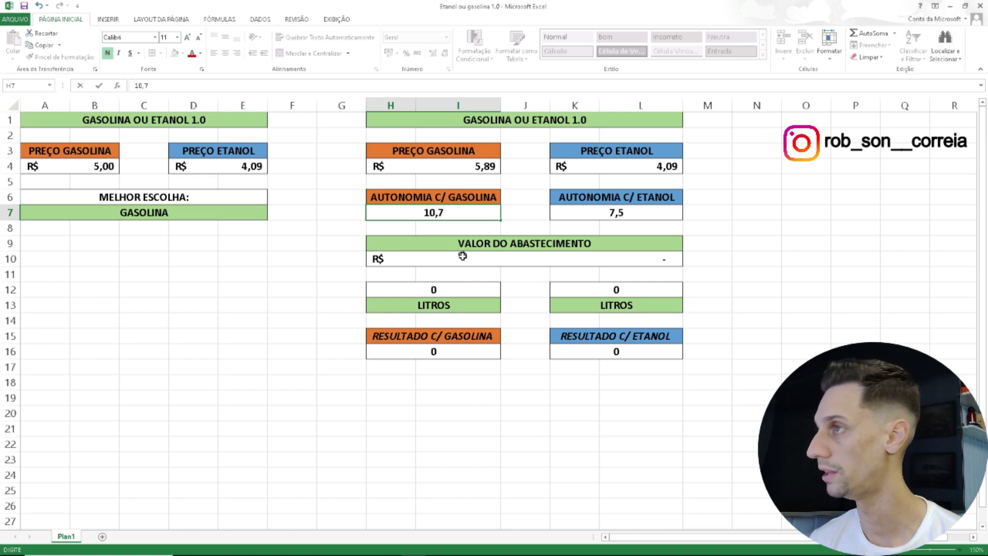
click(462, 256)
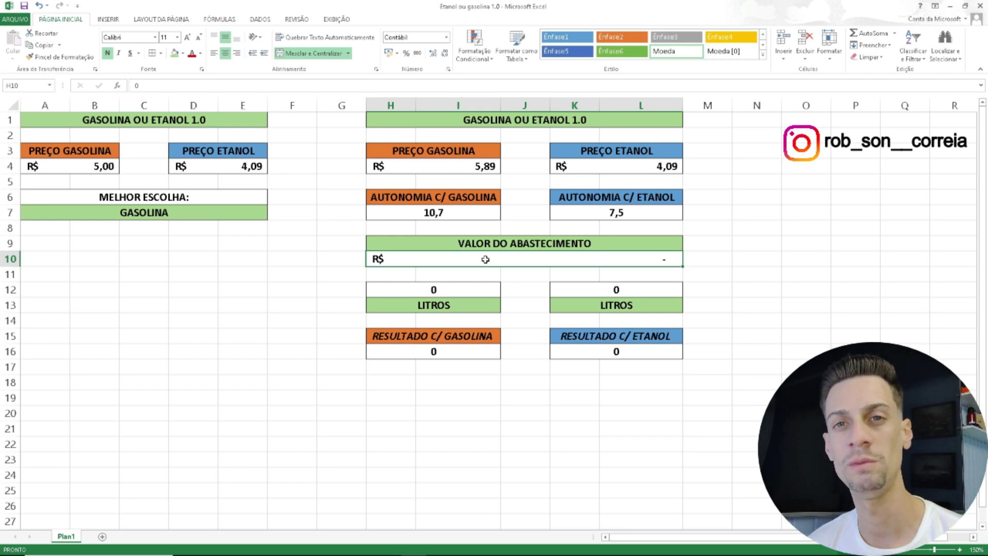
text(10)
key(Return)
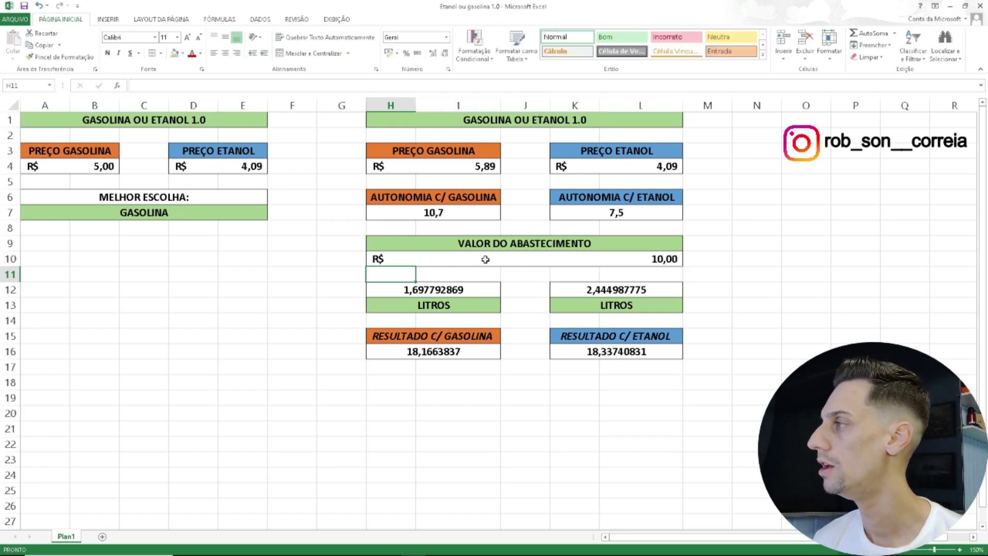
click(485, 259)
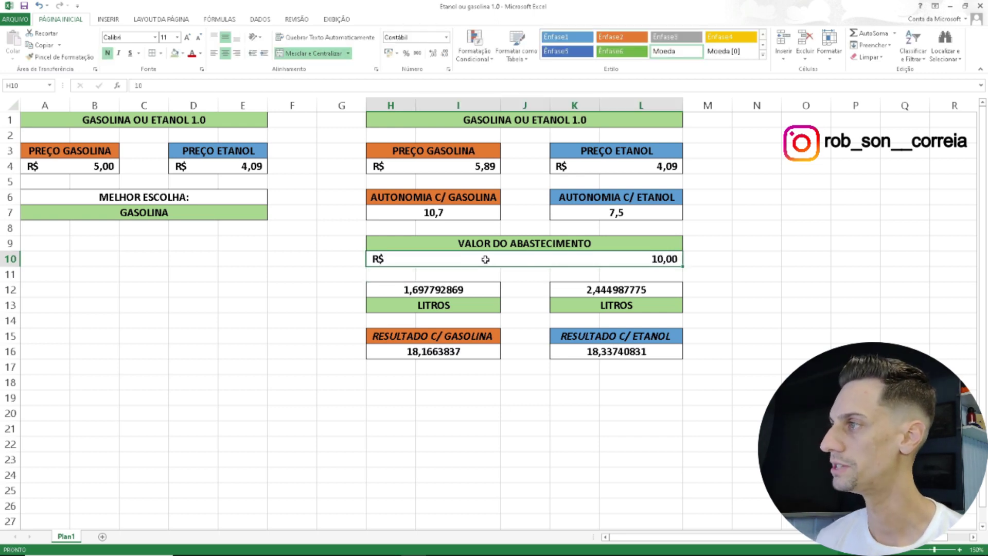
text(50)
key(Return)
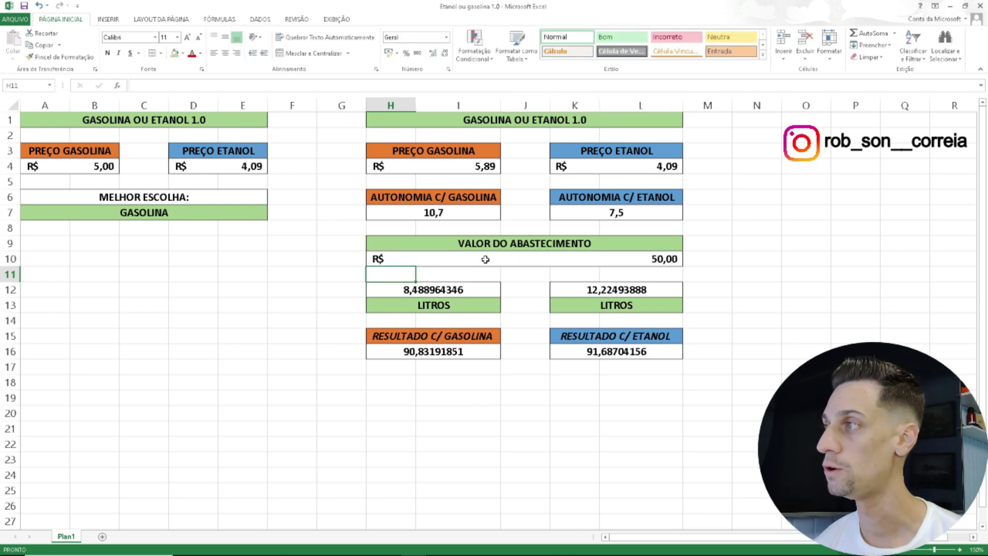
click(485, 259)
text(30)
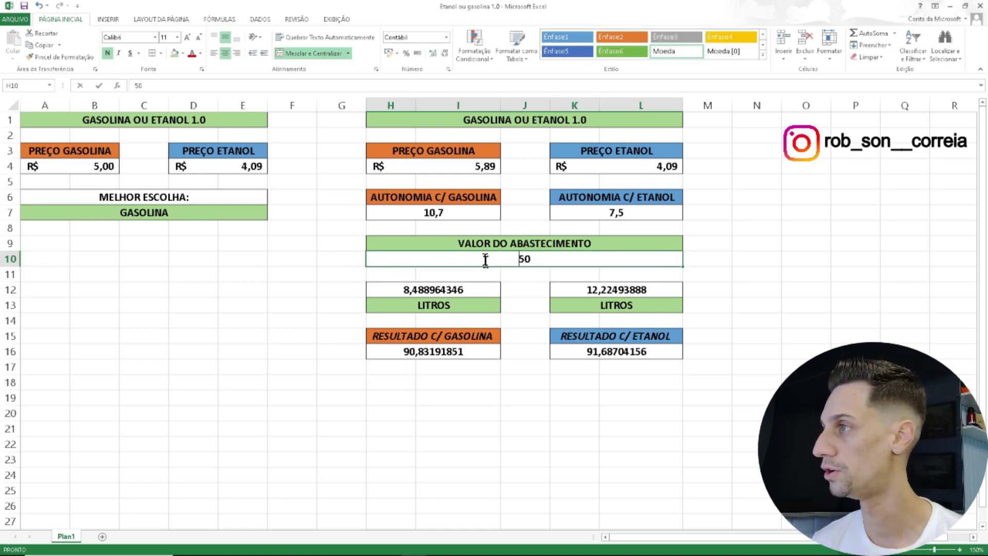
text(0)
key(Return)
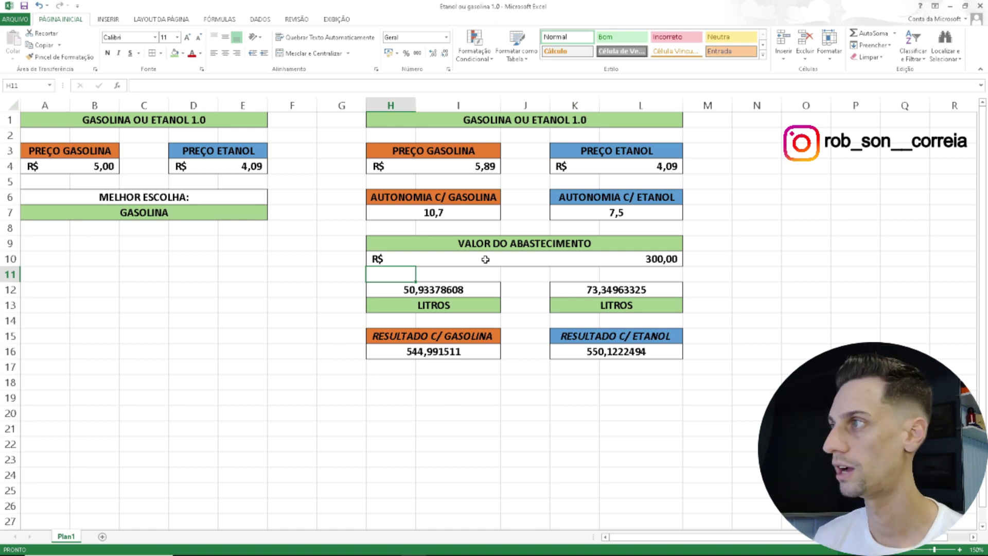
click(485, 259)
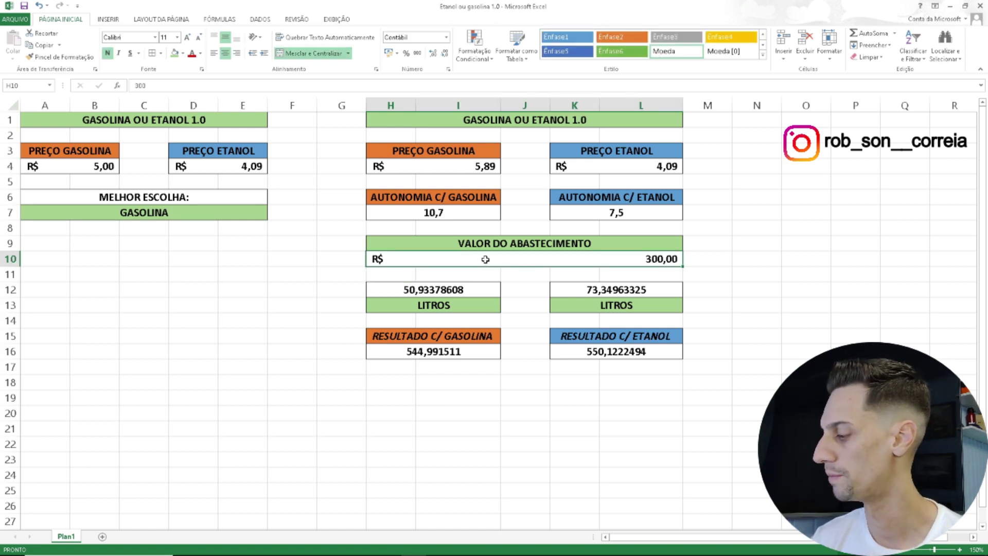
text(1)
key(Return)
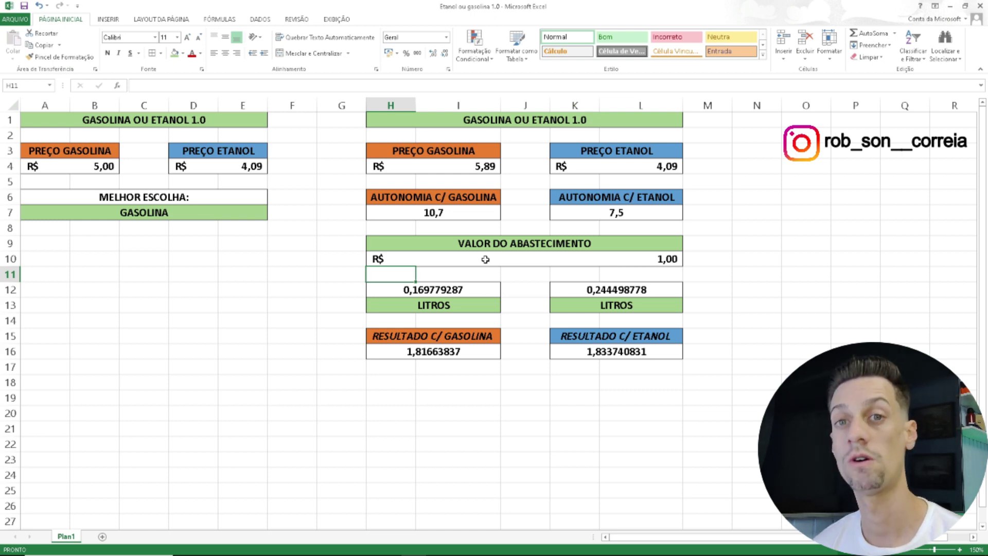
click(602, 259)
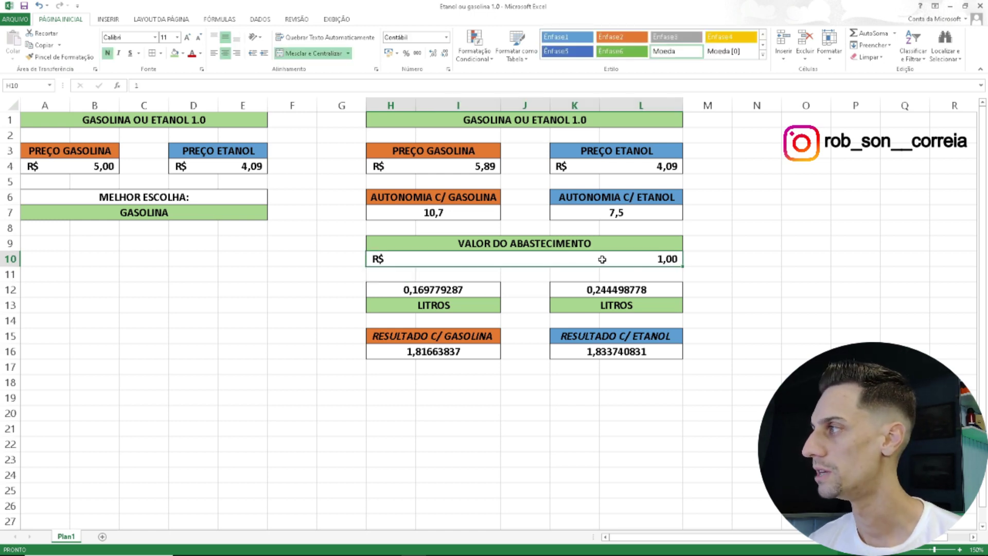
text(10)
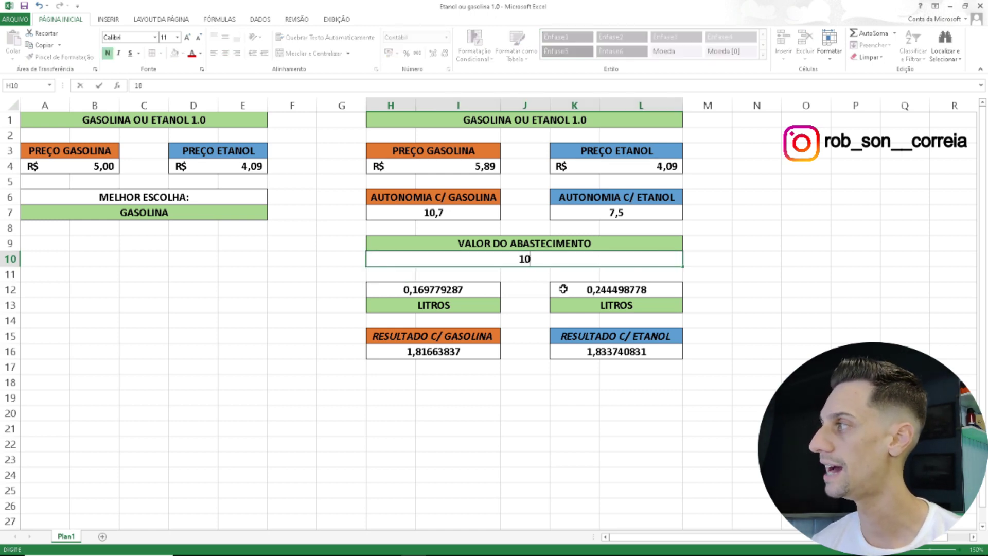
key(Return)
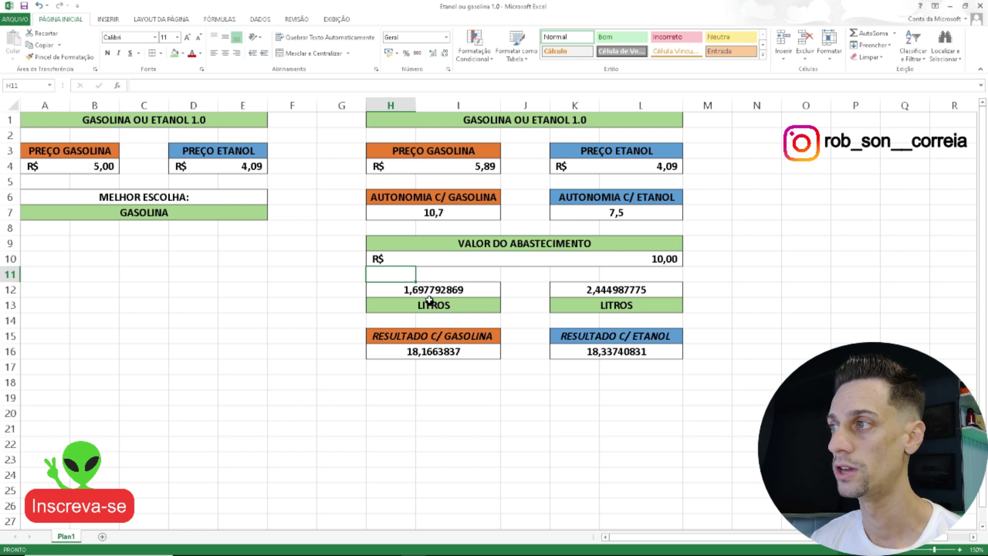
- Inspect the litres formulas in H12 and K12 and the two result headings
click(427, 293)
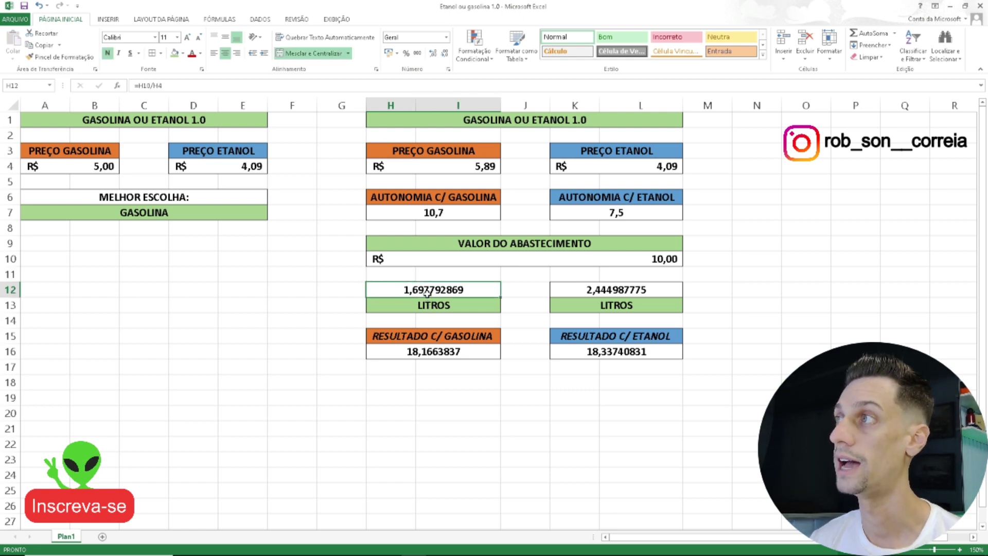
click(604, 293)
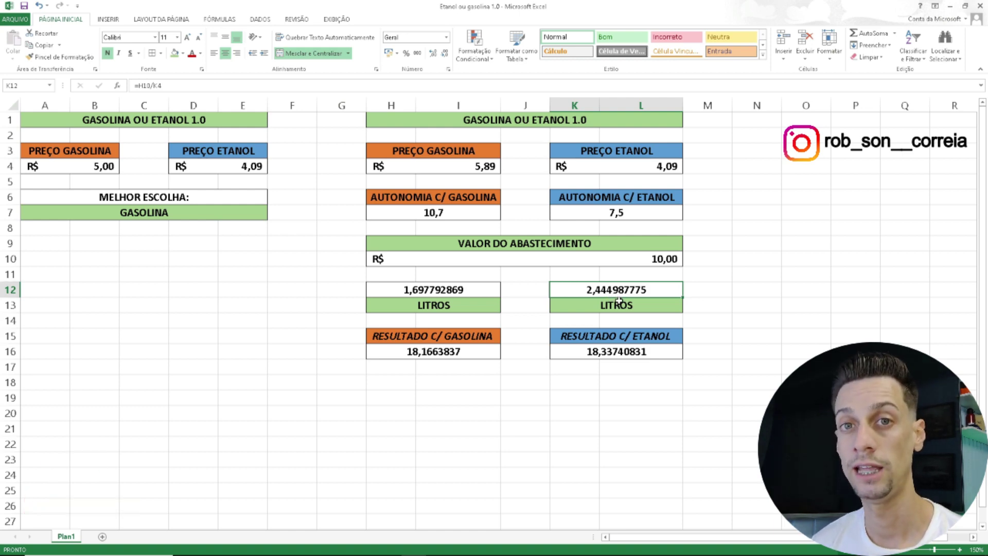
click(456, 337)
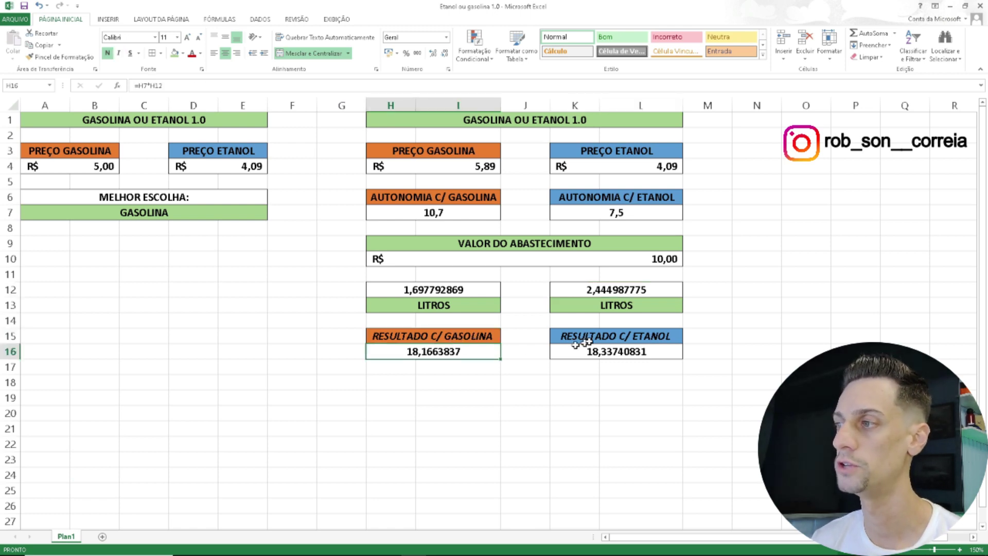
click(596, 337)
- Inspect the cost formulas =K7*K12 in K16 and =H7*H12 in H16
click(596, 352)
click(491, 347)
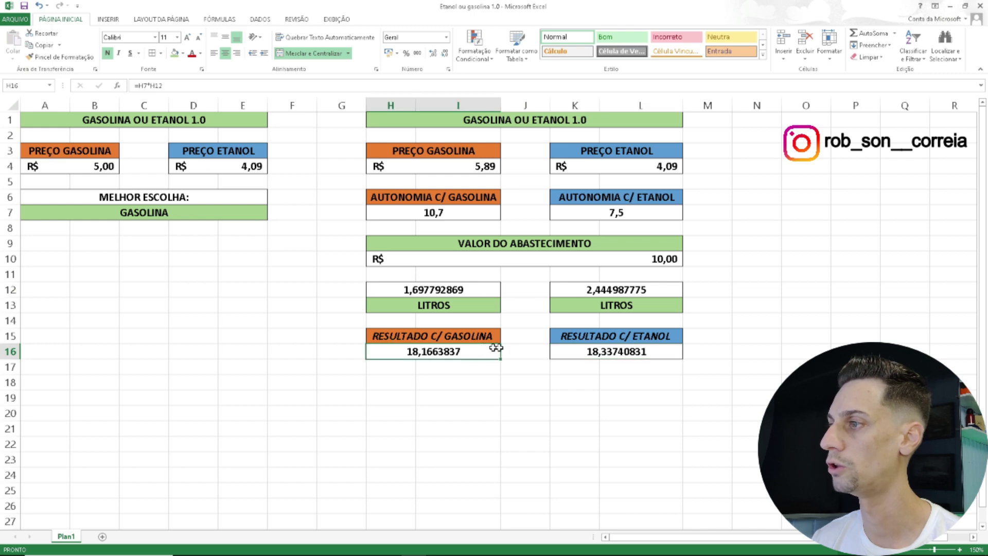
click(578, 355)
click(472, 347)
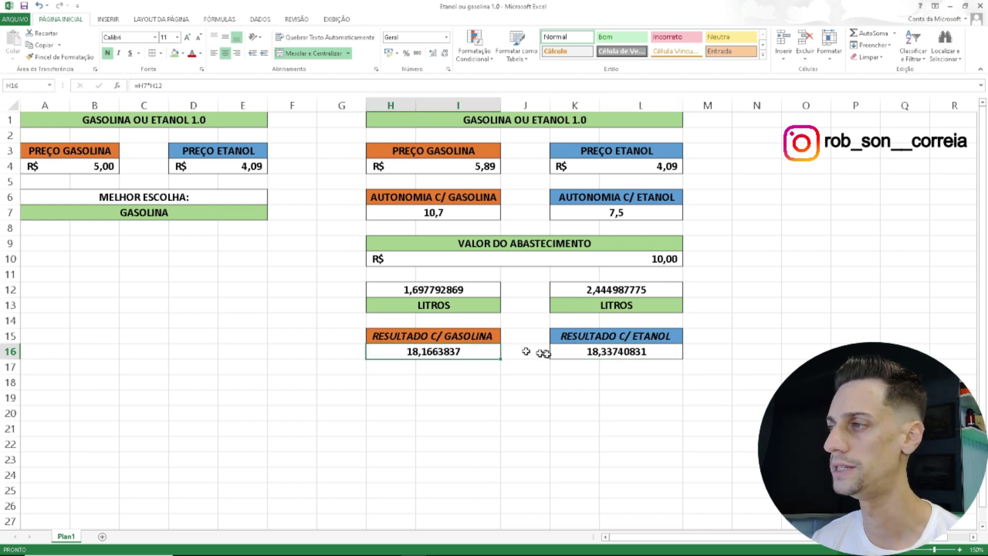
click(558, 354)
click(474, 355)
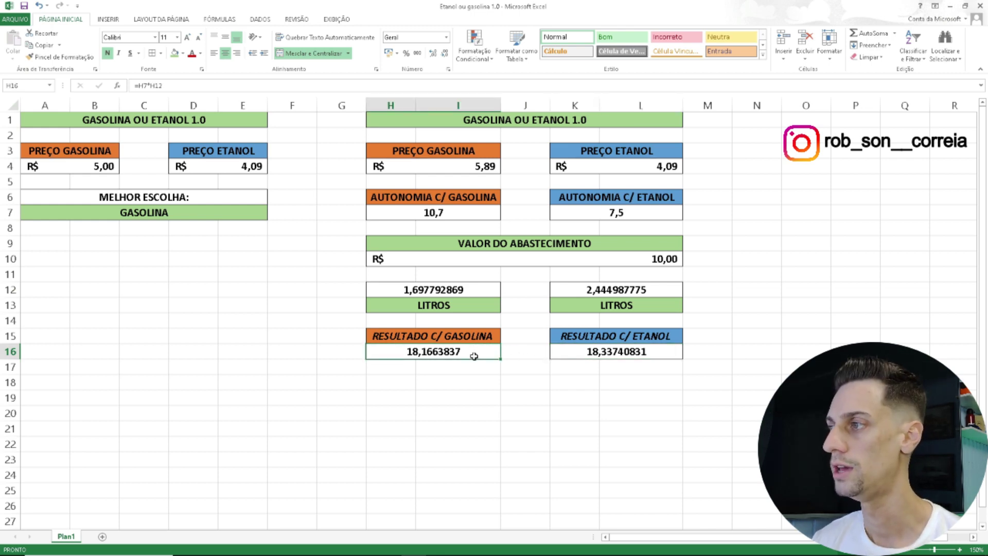
click(649, 260)
- Enter 100 in H10, recalculating results to 181,663837 gasoline versus 183,3740831 ethanol
text(10)
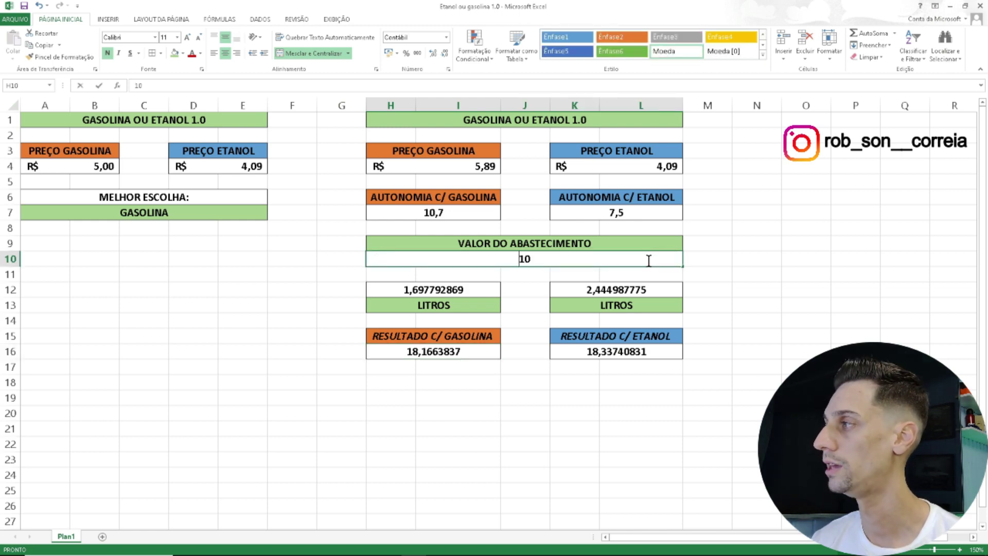
text(0)
key(Return)
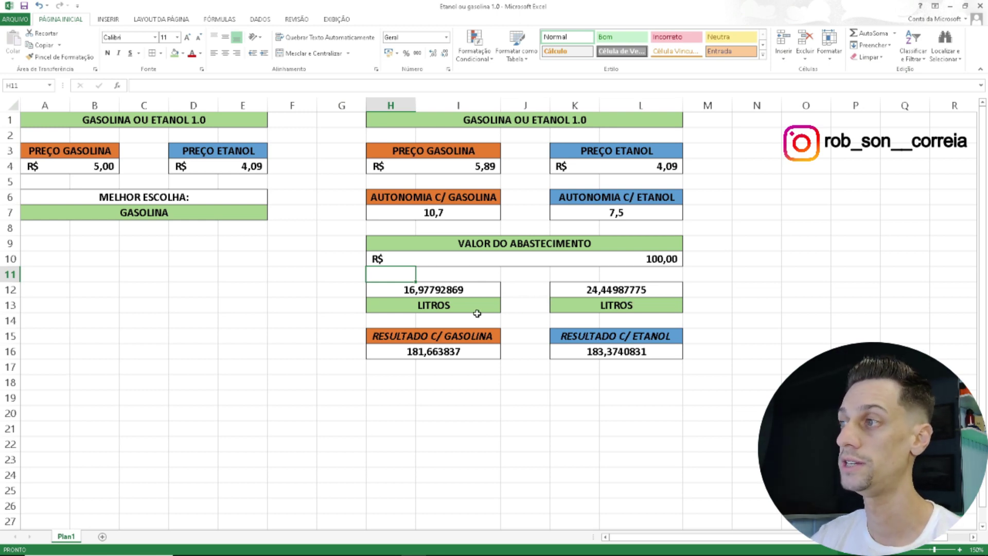
click(452, 338)
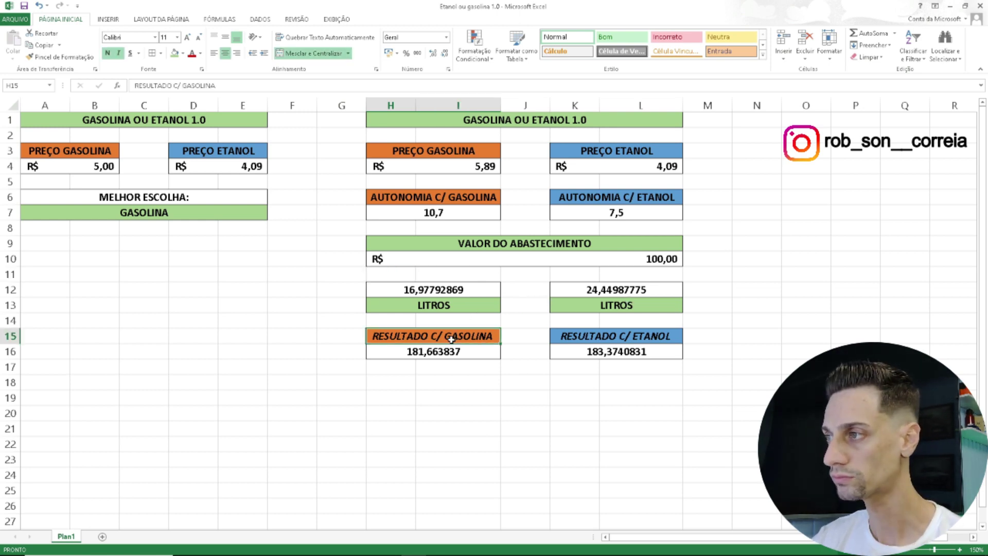
click(409, 354)
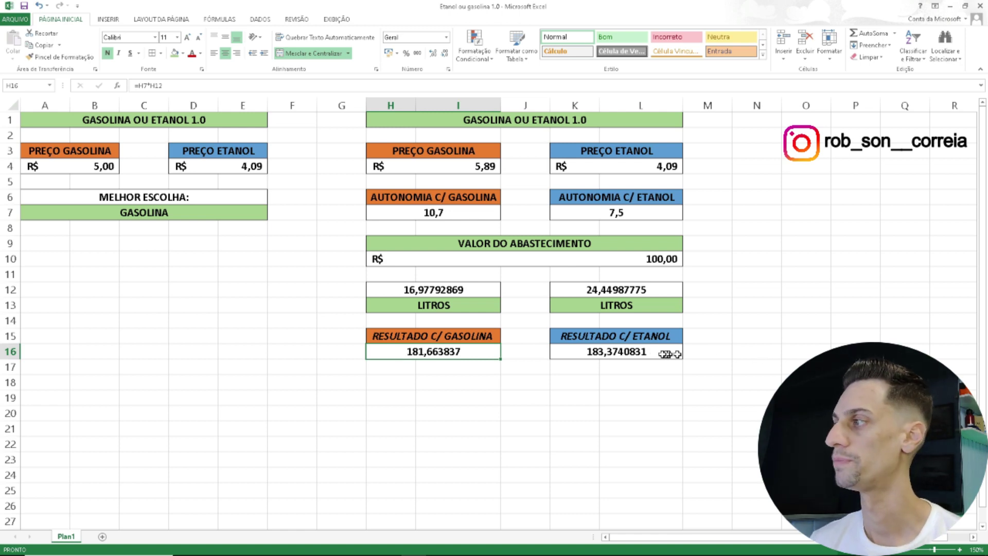
click(639, 352)
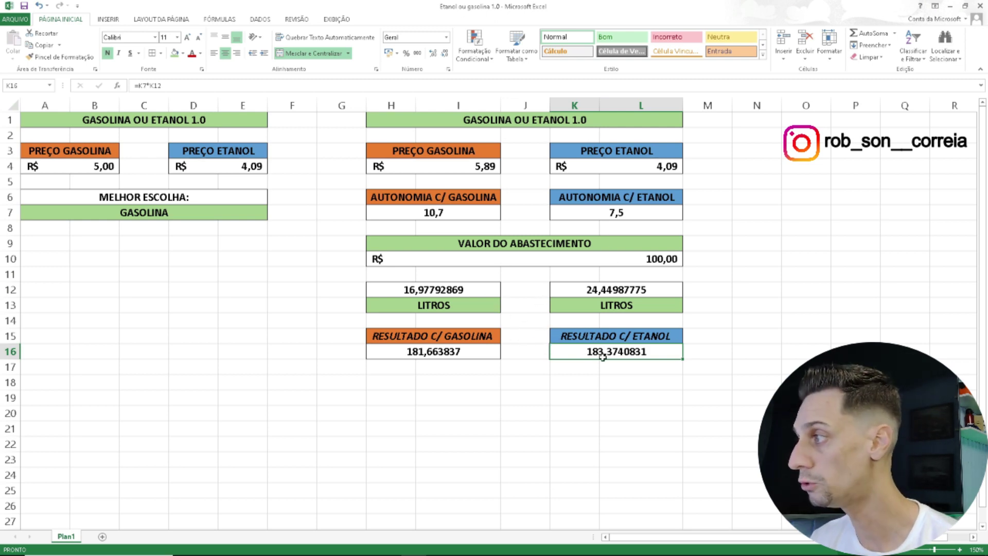
- Change the H4 gasoline price to 5,79, giving 17,27115717 litres and a 184,8013817 result
click(453, 352)
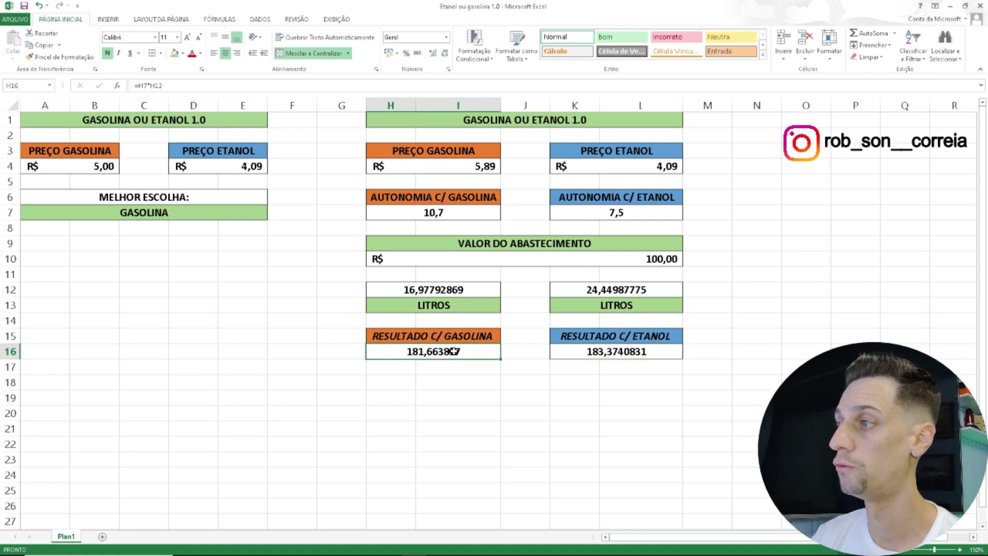
click(486, 166)
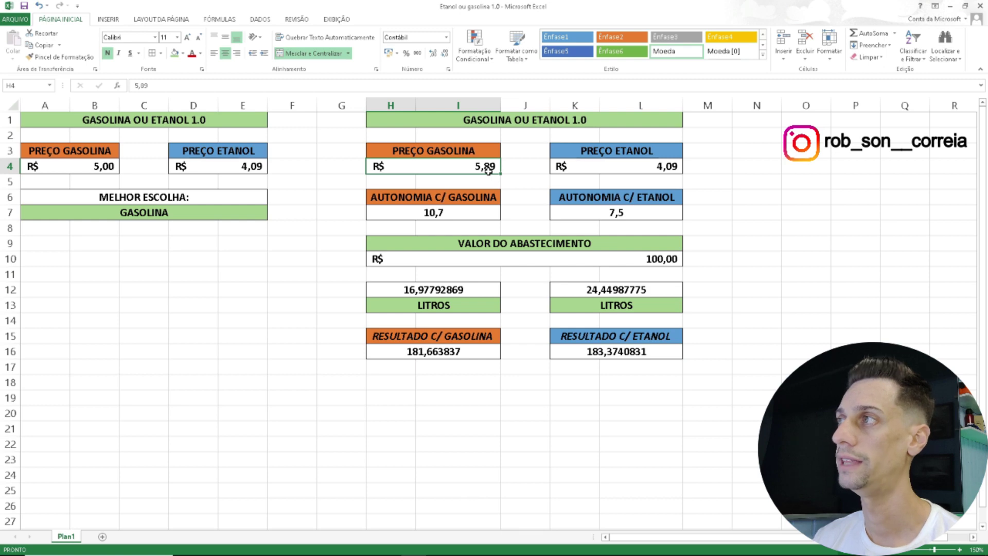
text(5)
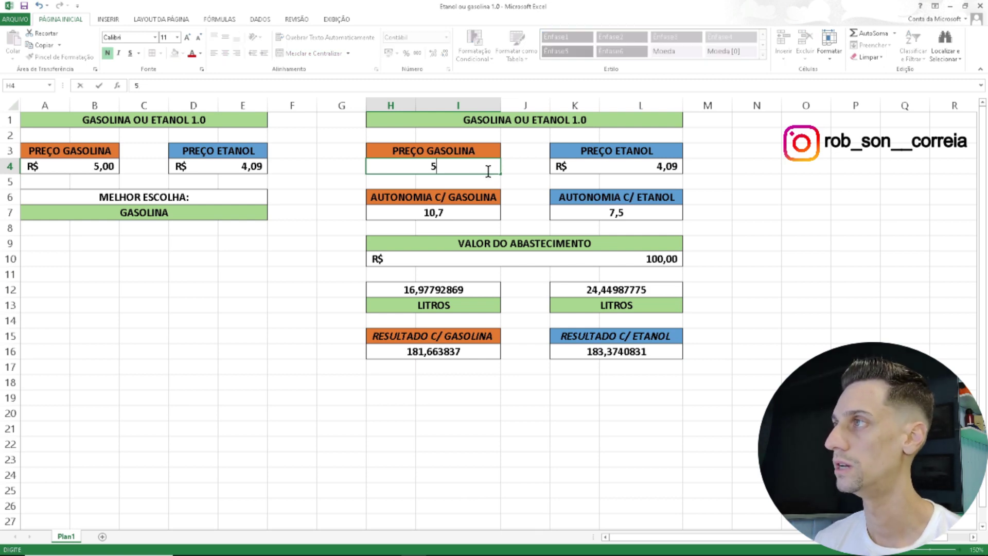
text(,79)
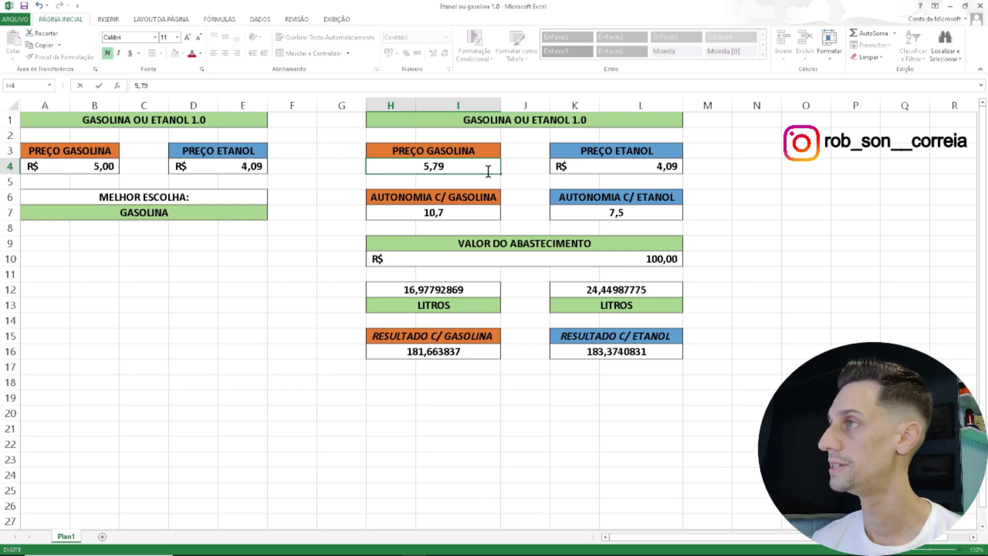
key(Return)
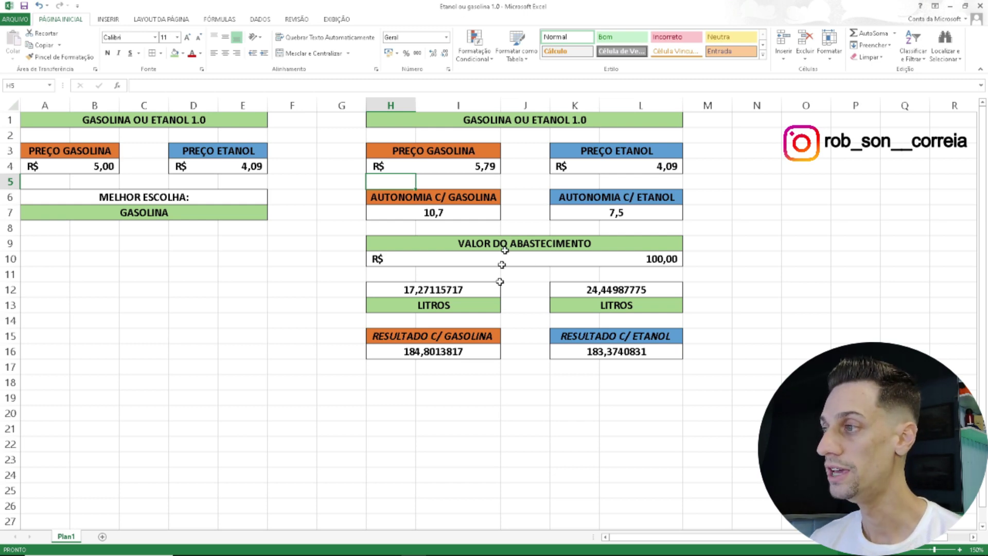
click(466, 350)
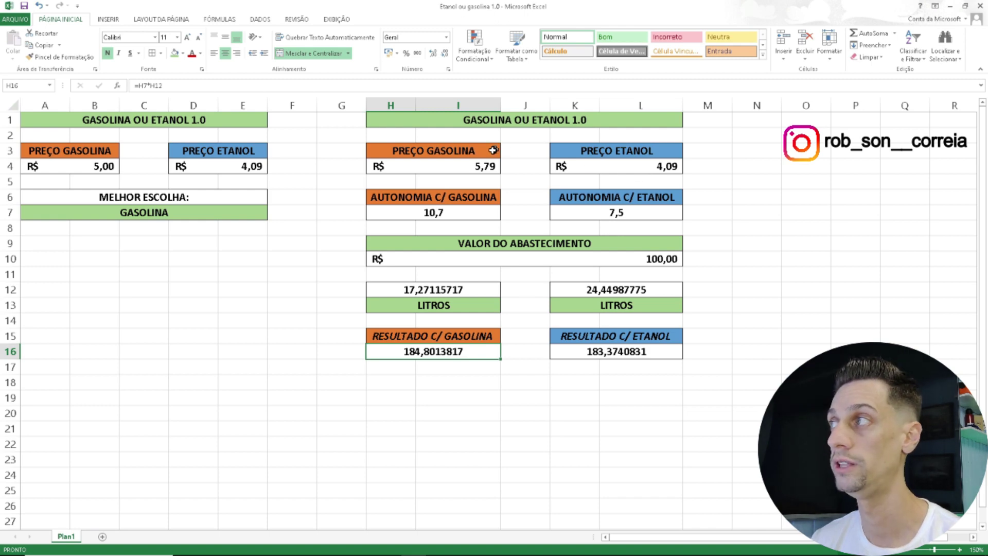
click(481, 166)
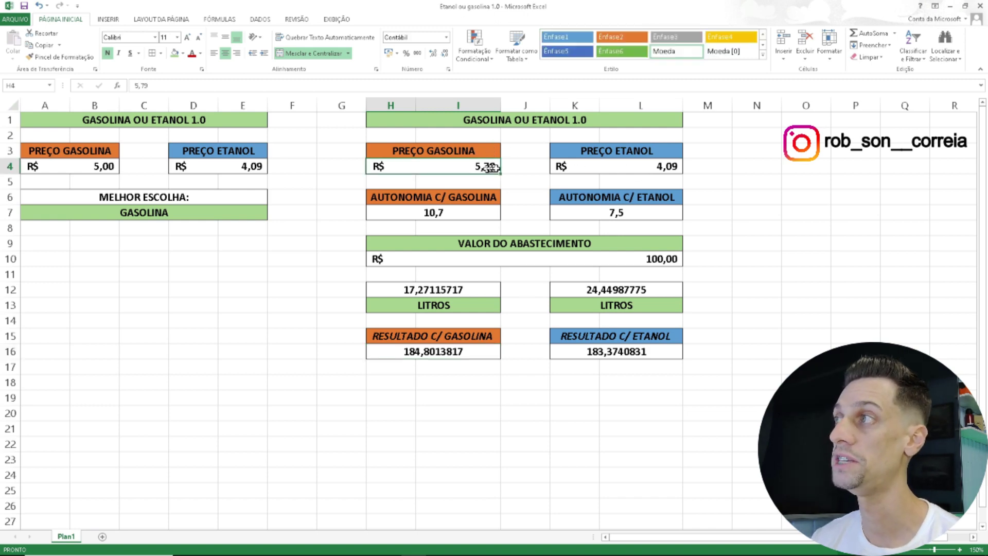
click(618, 168)
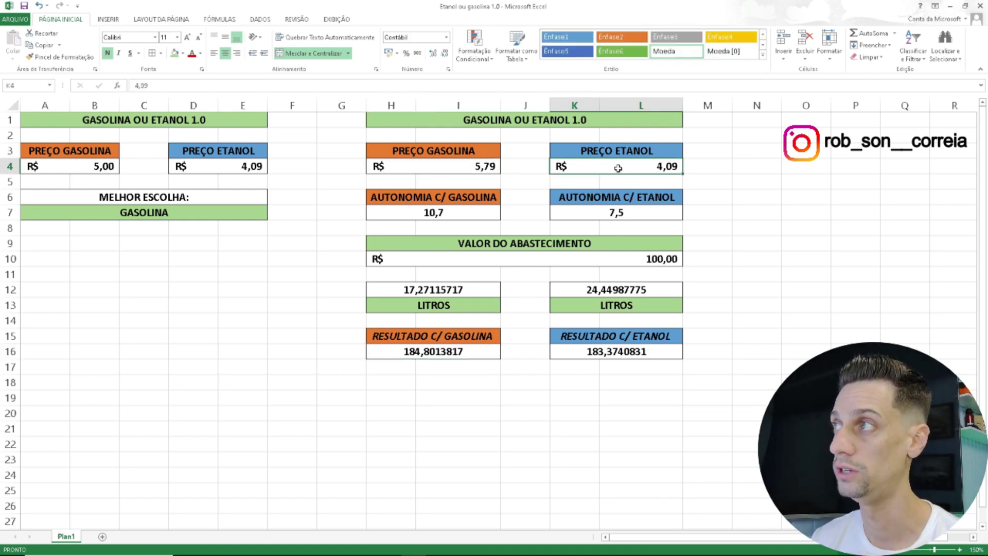
click(464, 212)
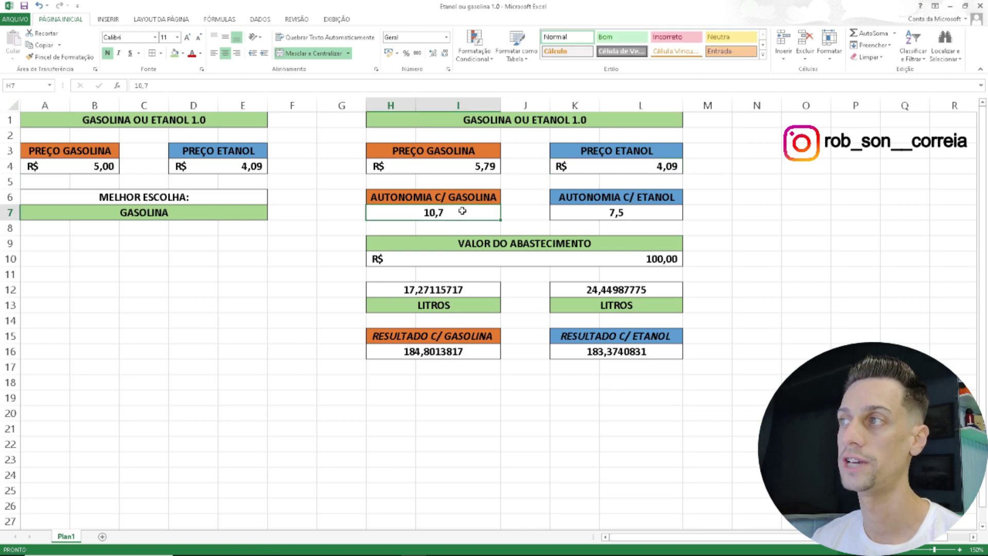
click(592, 218)
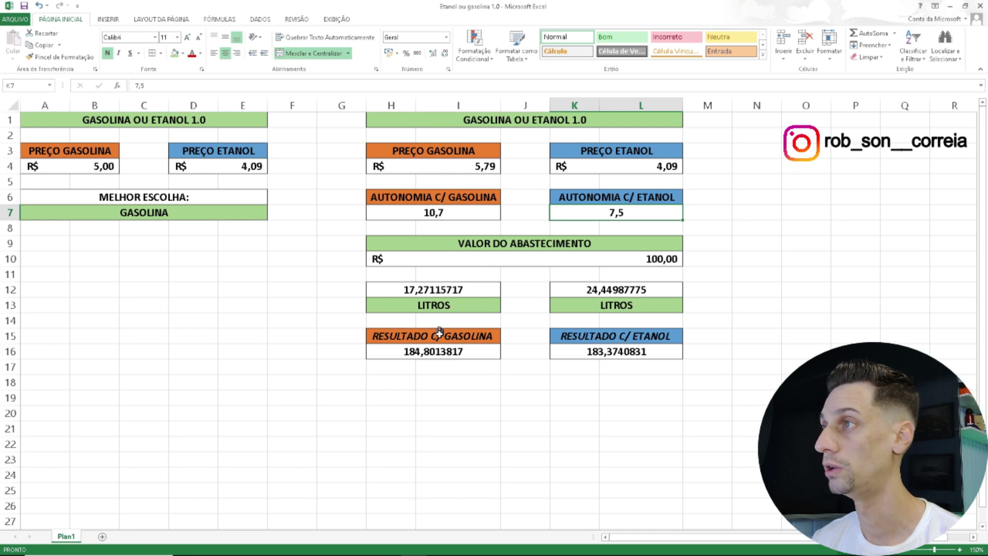
click(438, 351)
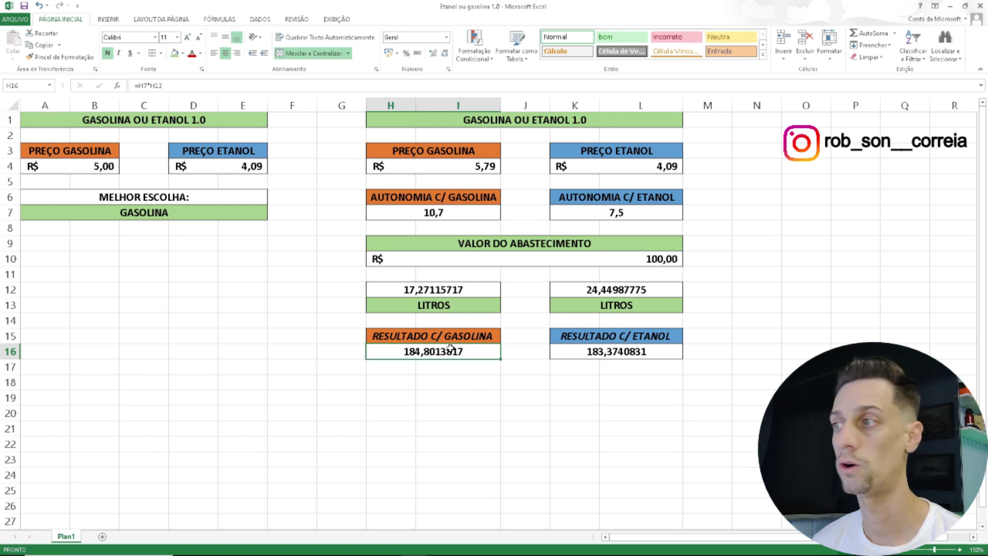
click(589, 352)
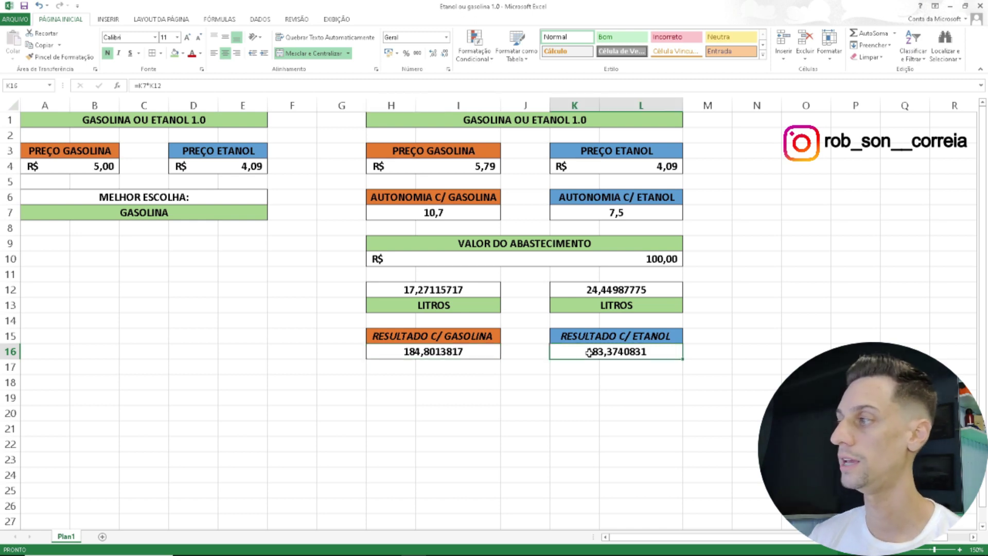